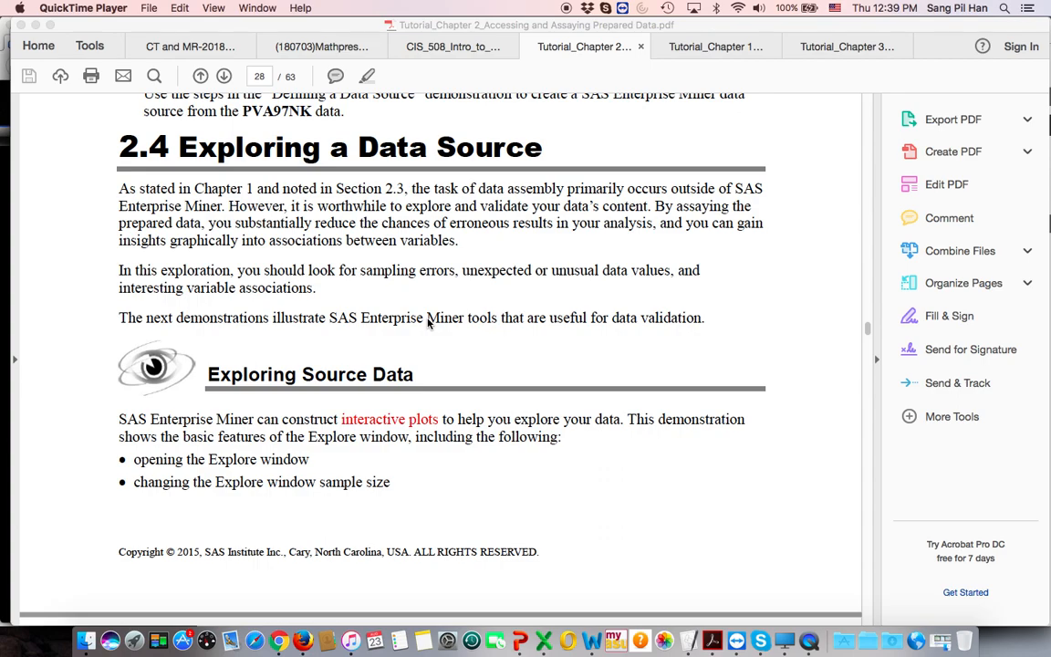
Switch to the Enterprise Miner session in Citrix Viewer and open the PVA97NK data source in the Explore window.
scroll(427, 321, "down", 10)
scroll(427, 323, "up", 6)
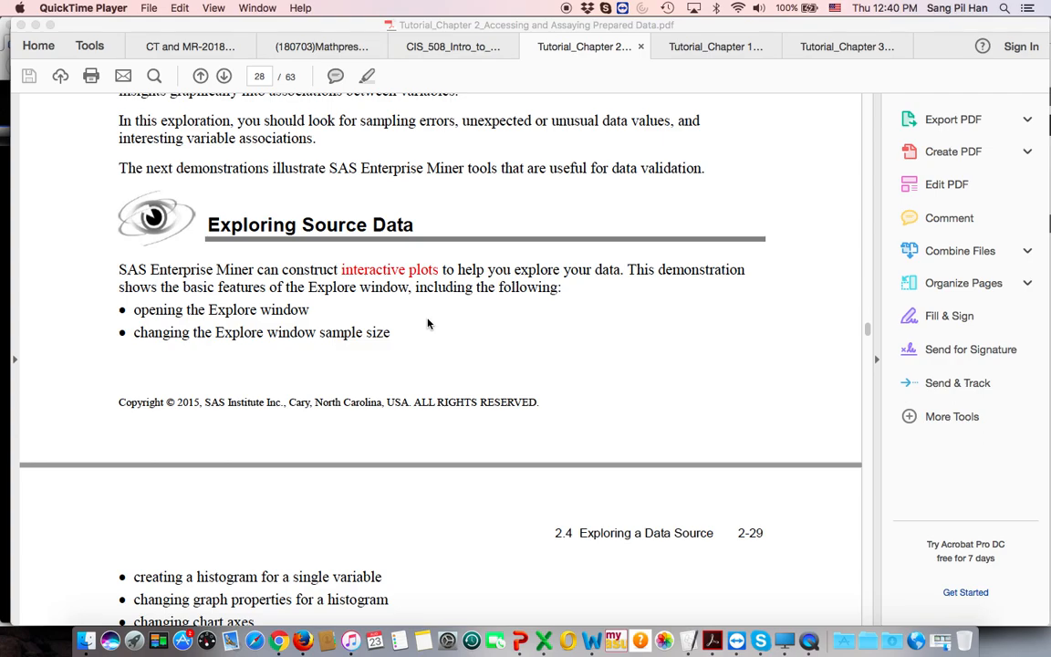
left_click(790, 636)
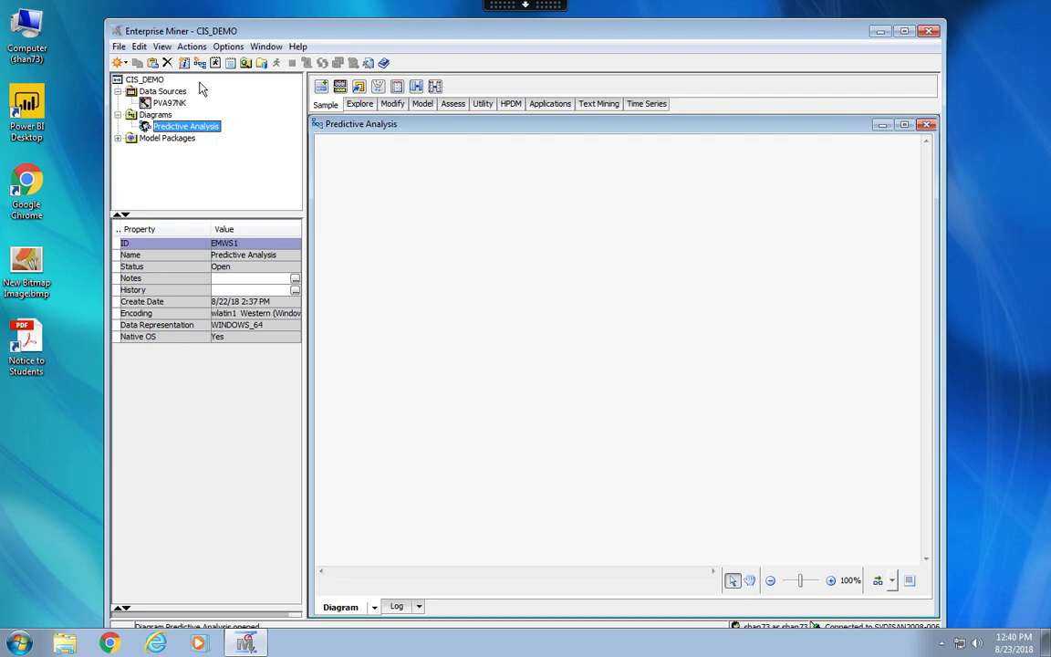
left_click(170, 104)
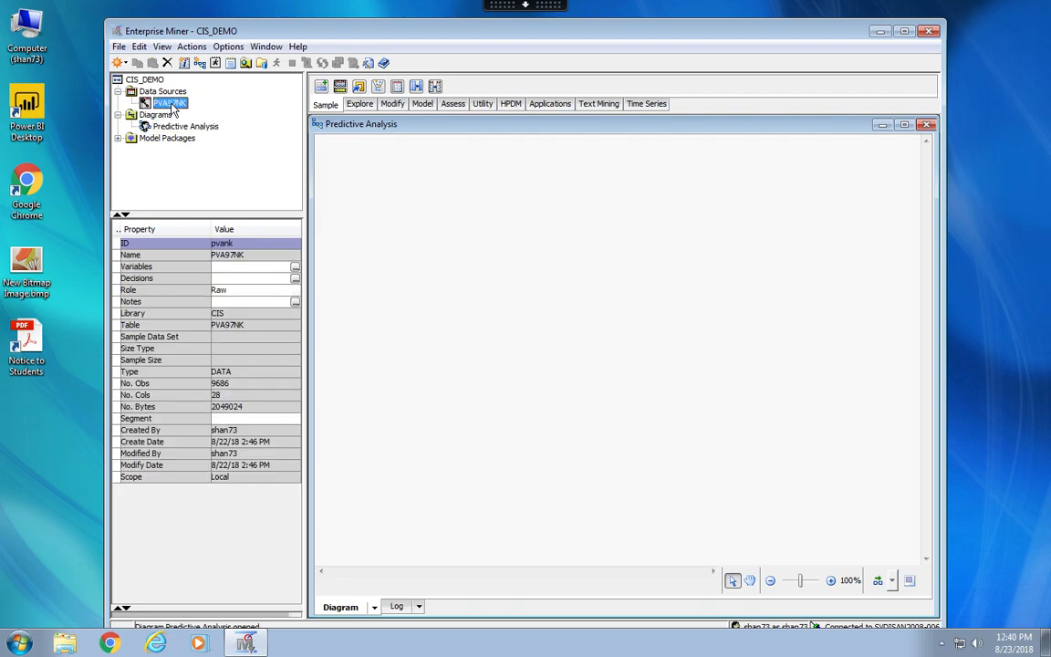
left_click(181, 126)
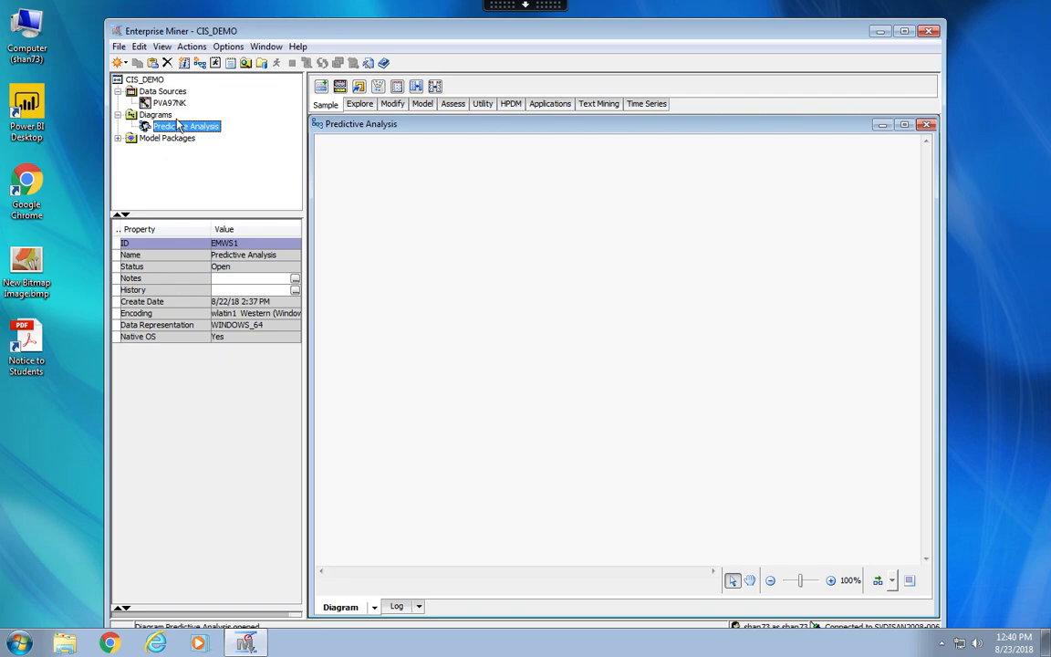
left_click(173, 105)
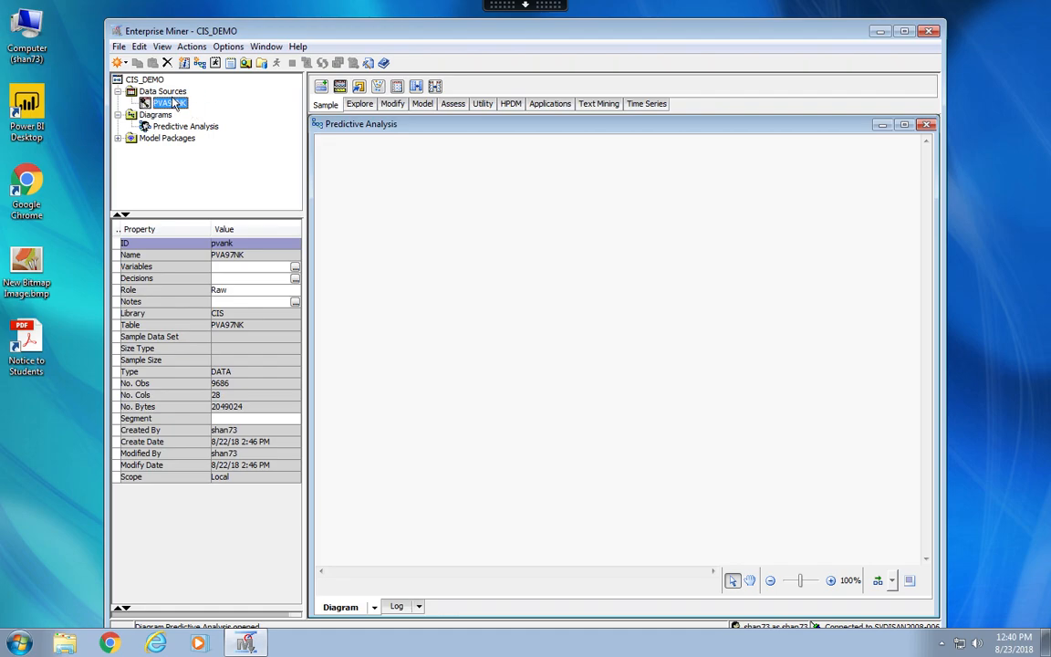
right_click(180, 109)
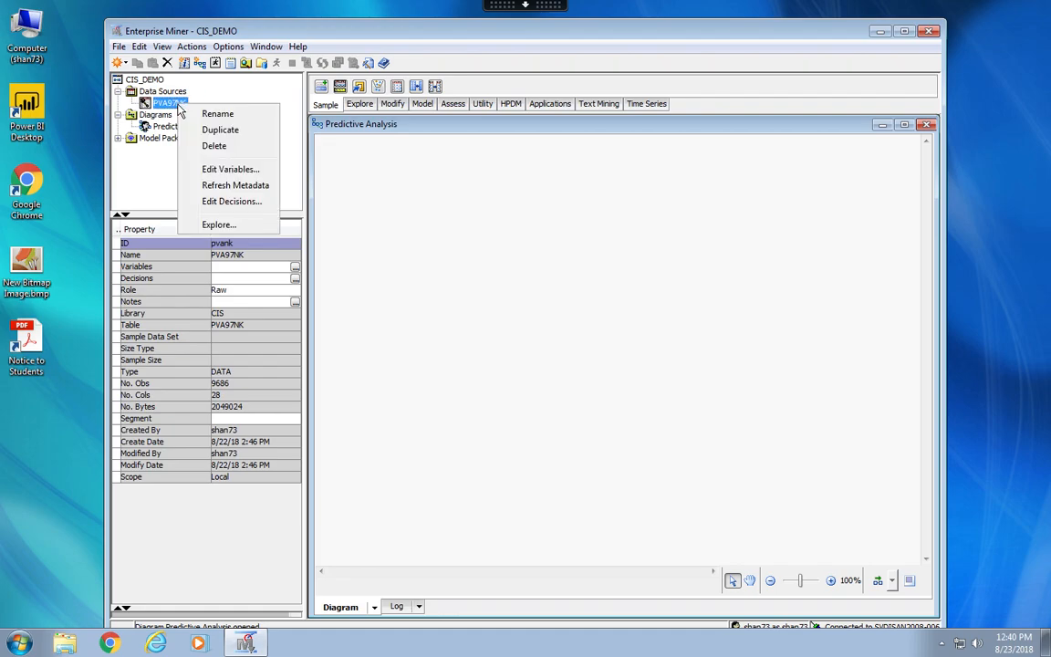
left_click(219, 225)
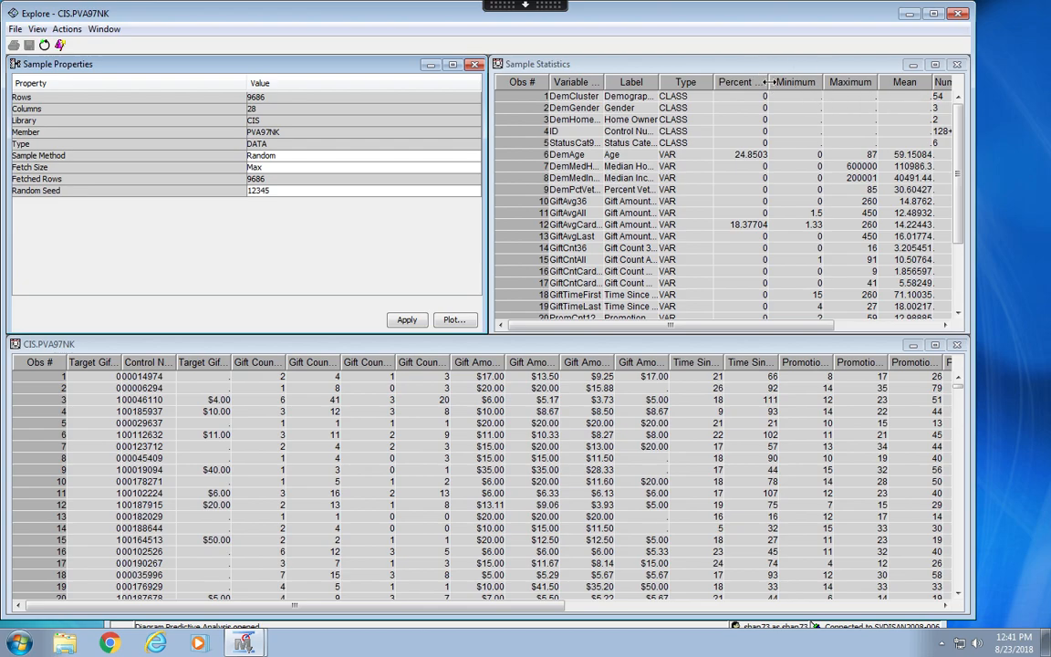
Widen the Percent Missing and Variable Name columns in the Sample Statistics table so their headers read in full.
left_click_drag(769, 82, 806, 87)
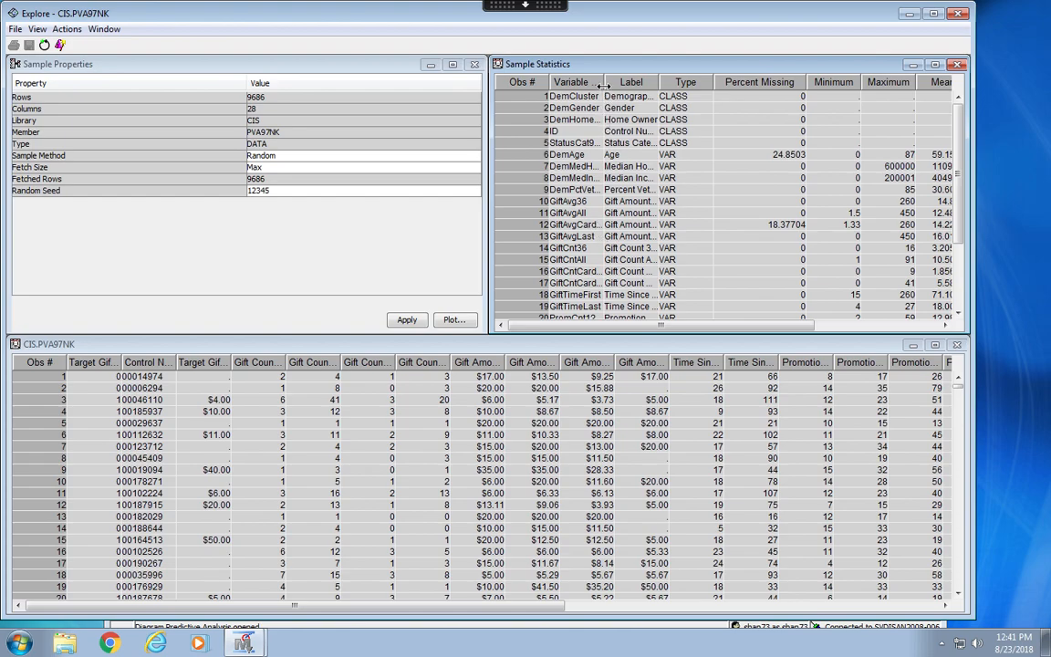
left_click_drag(602, 85, 618, 85)
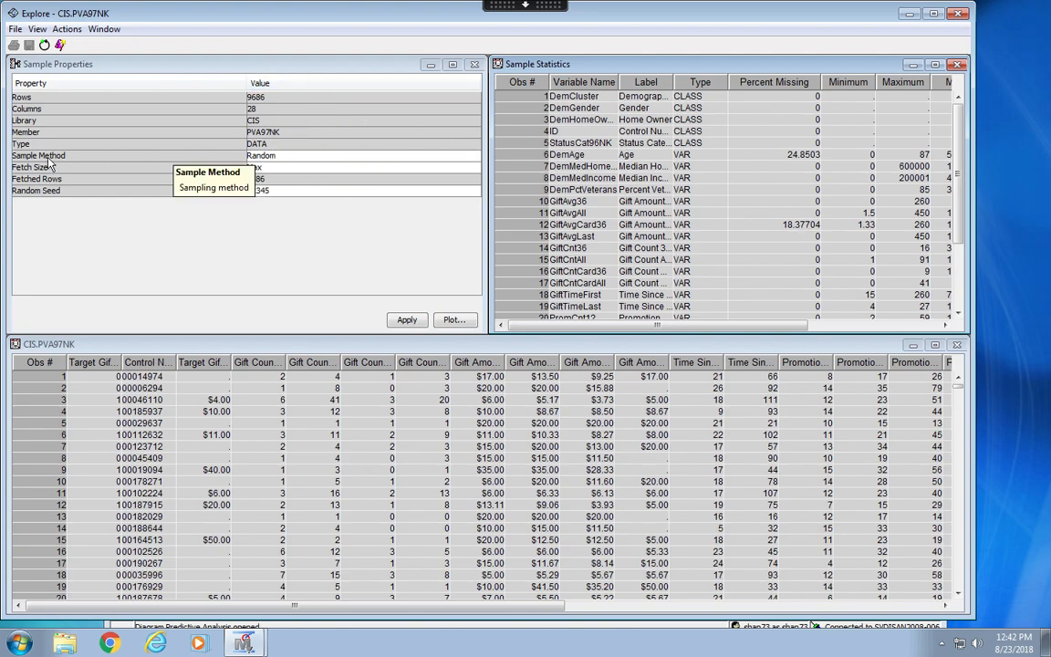
Check the available options for the sample method and fetch size, picking Random as the sample method.
left_click(281, 157)
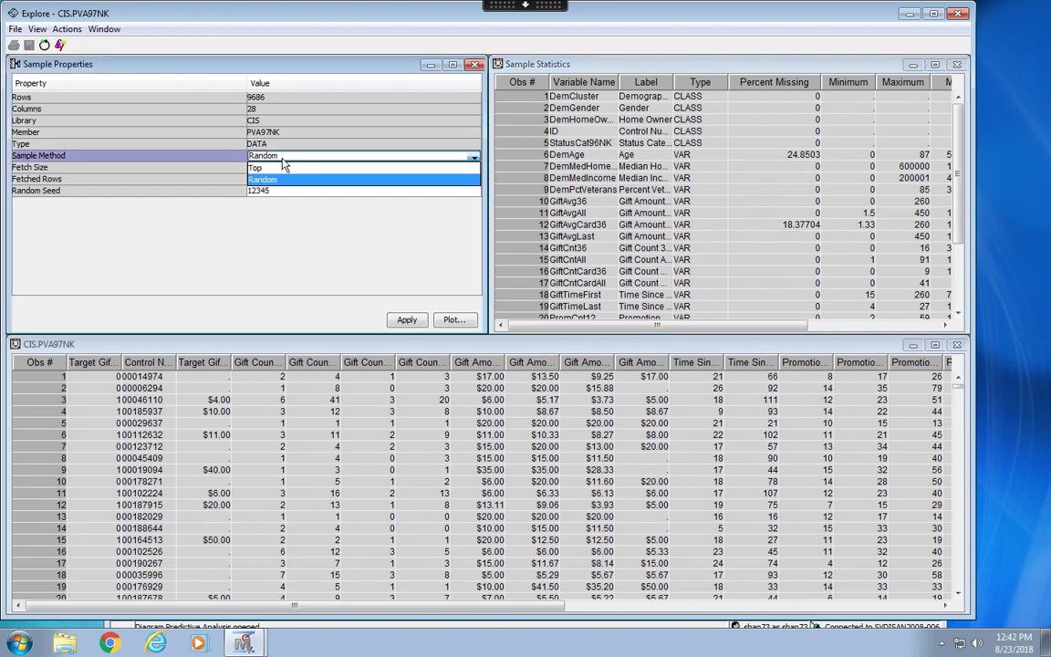
left_click(272, 182)
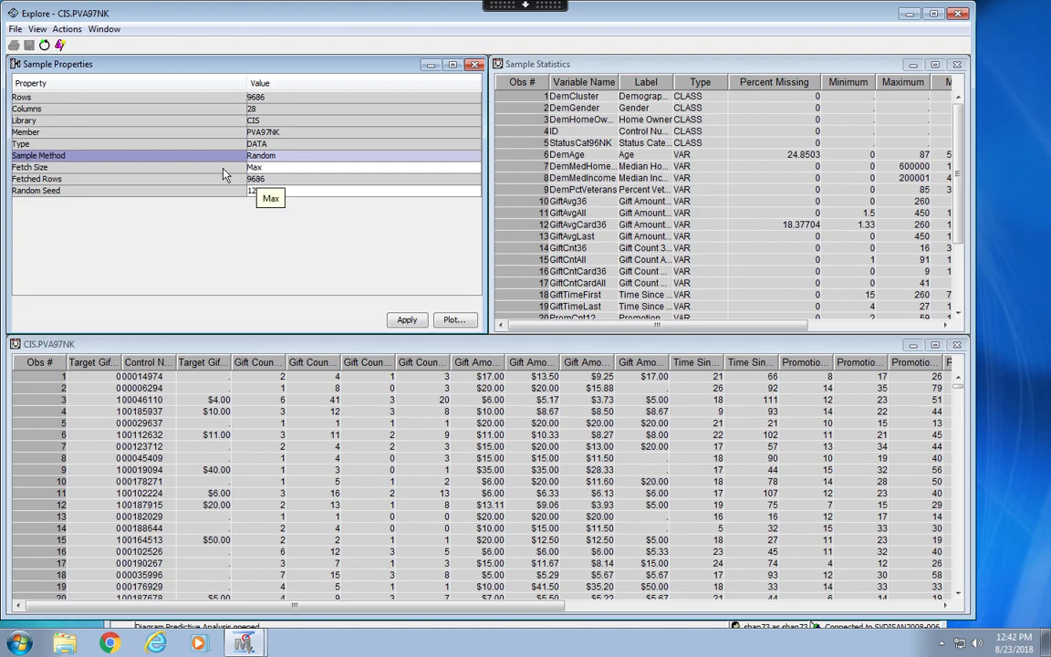
left_click(67, 171)
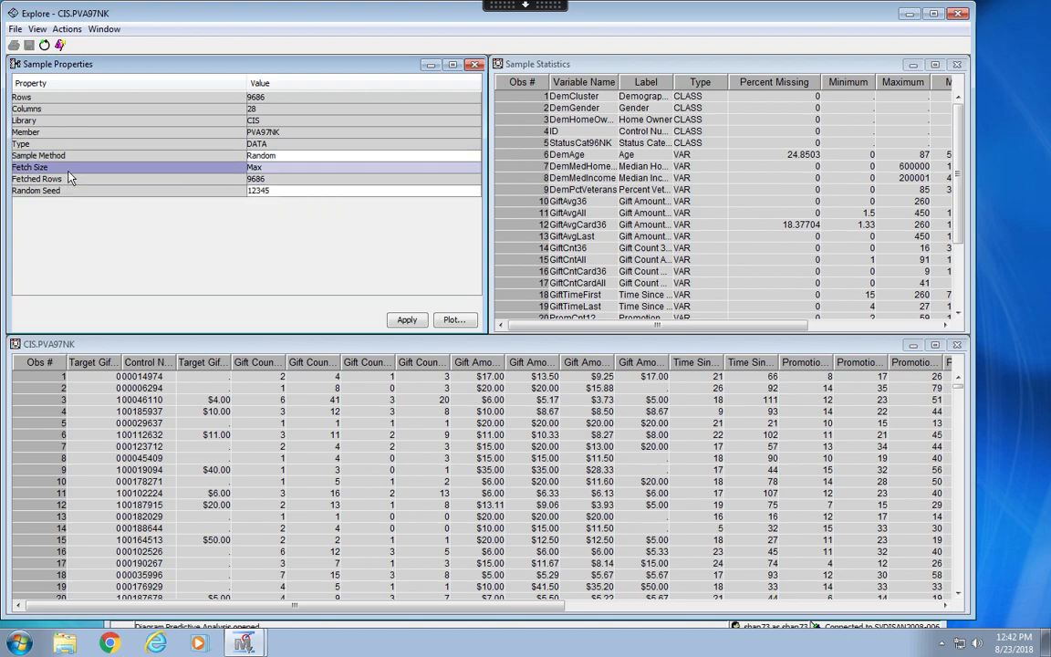
left_click(263, 168)
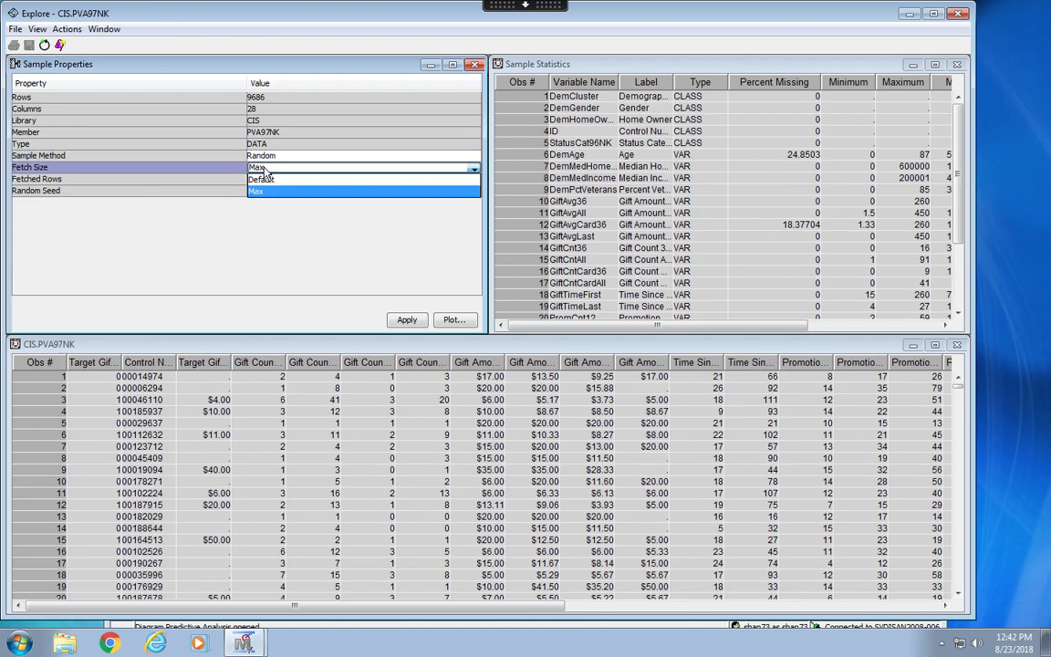
left_click(264, 232)
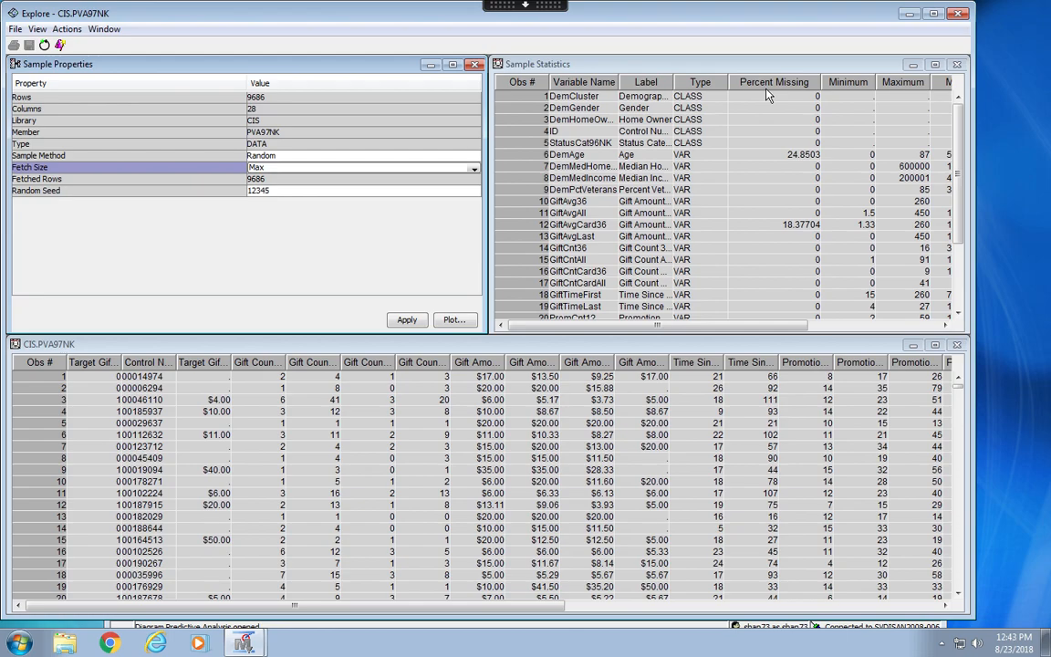
Create a histogram plot with DemAge assigned to the X role.
left_click(64, 30)
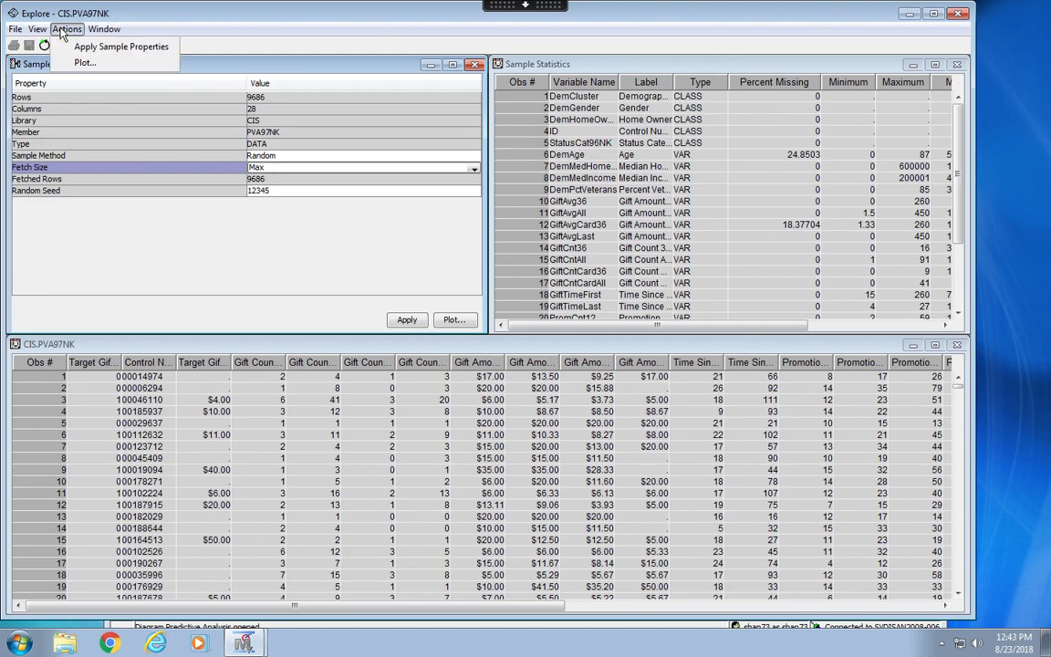
left_click(77, 62)
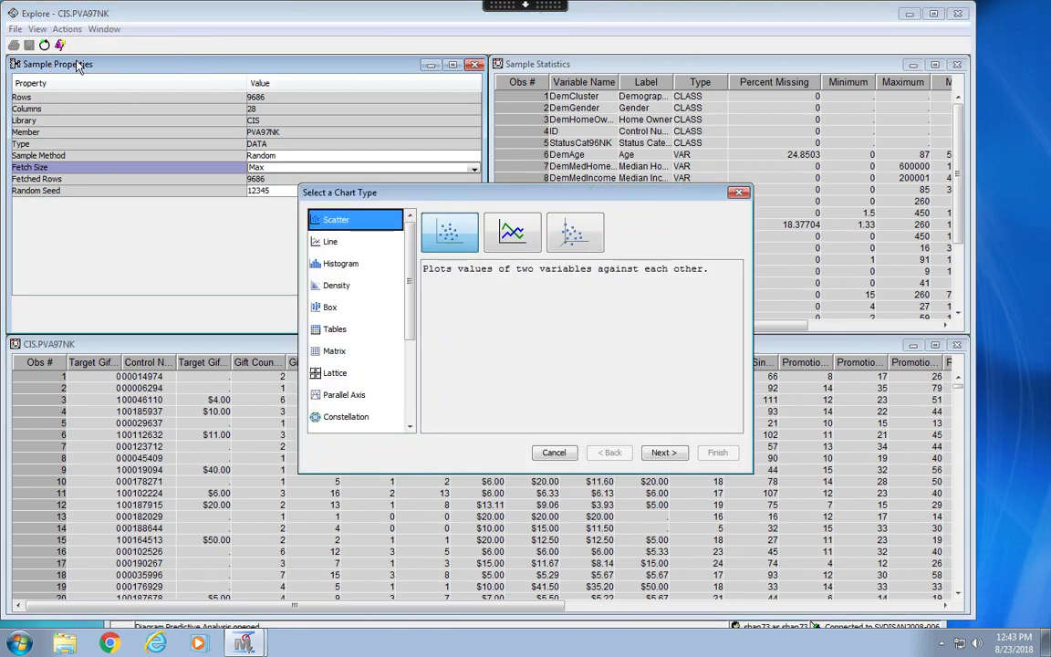
left_click(345, 265)
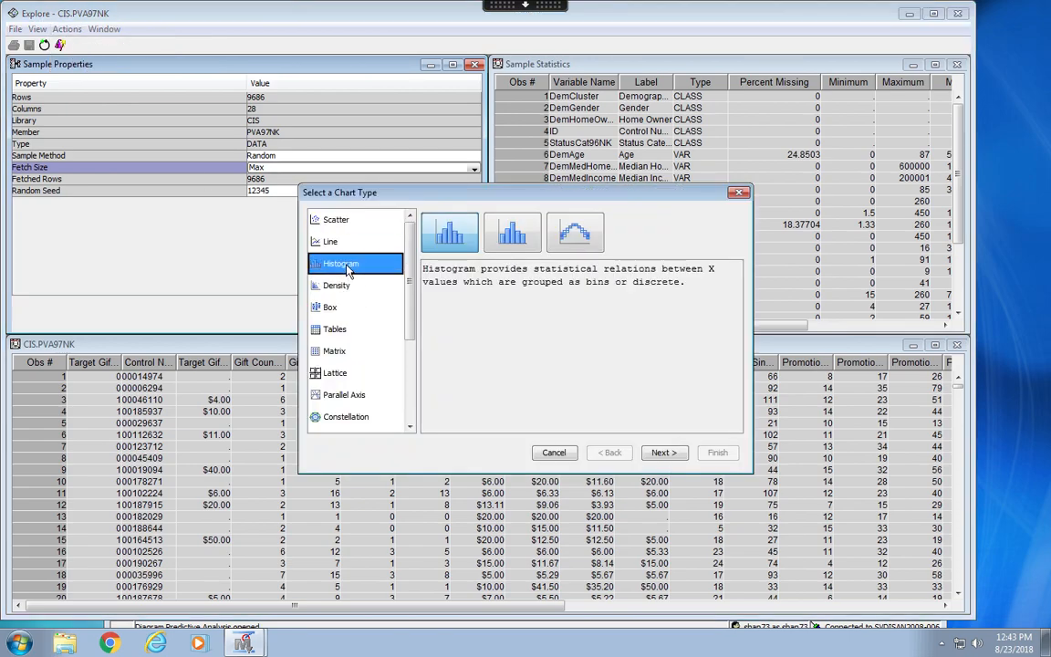
left_click(667, 453)
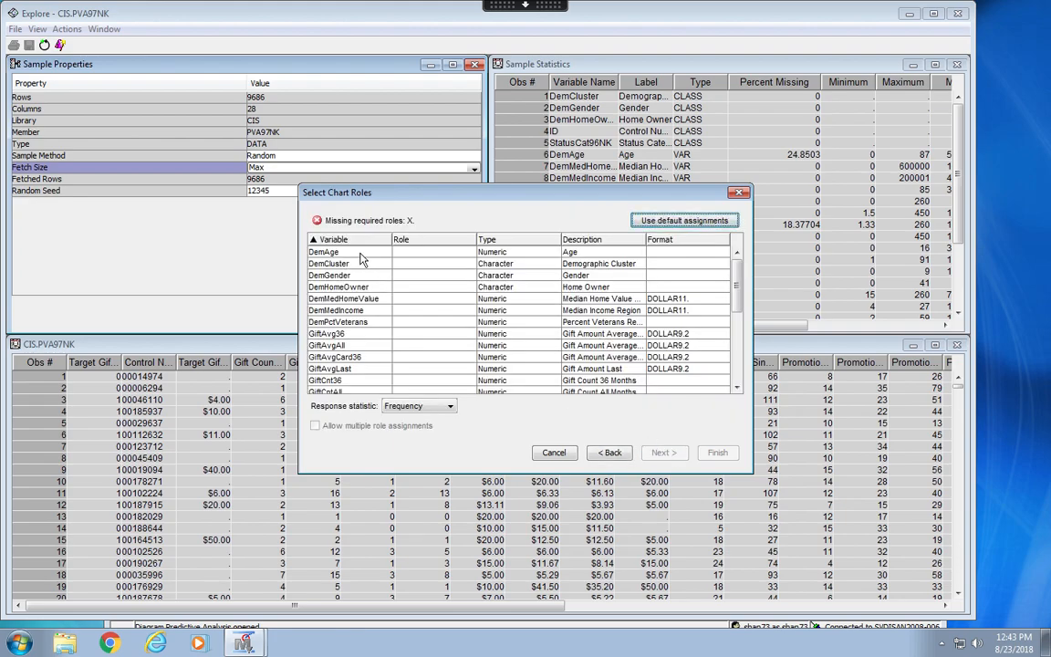
left_click(432, 252)
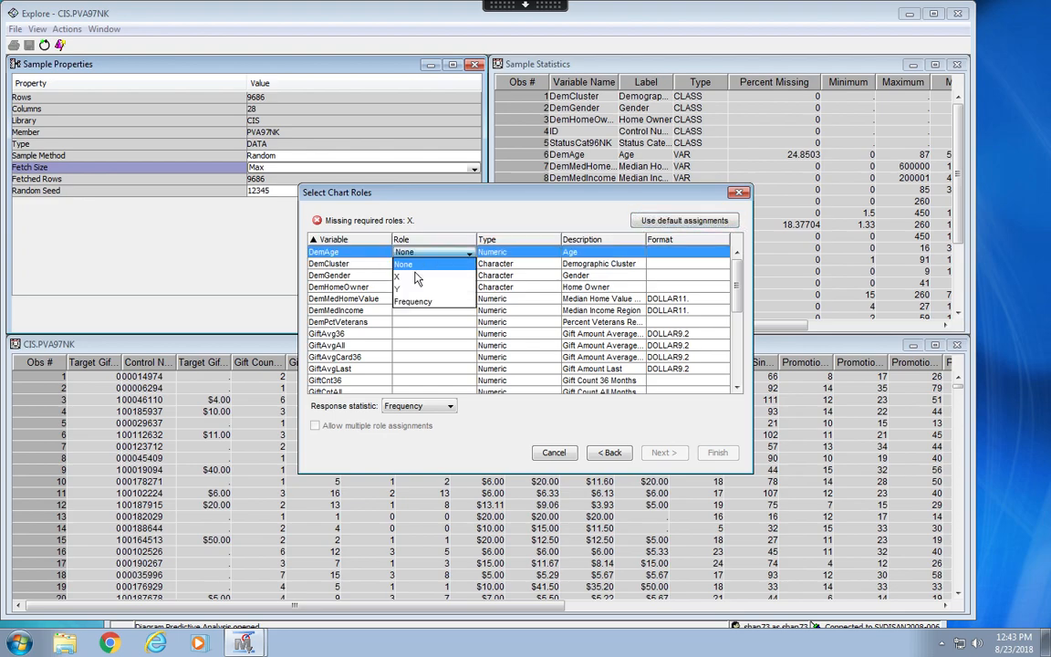
left_click(412, 276)
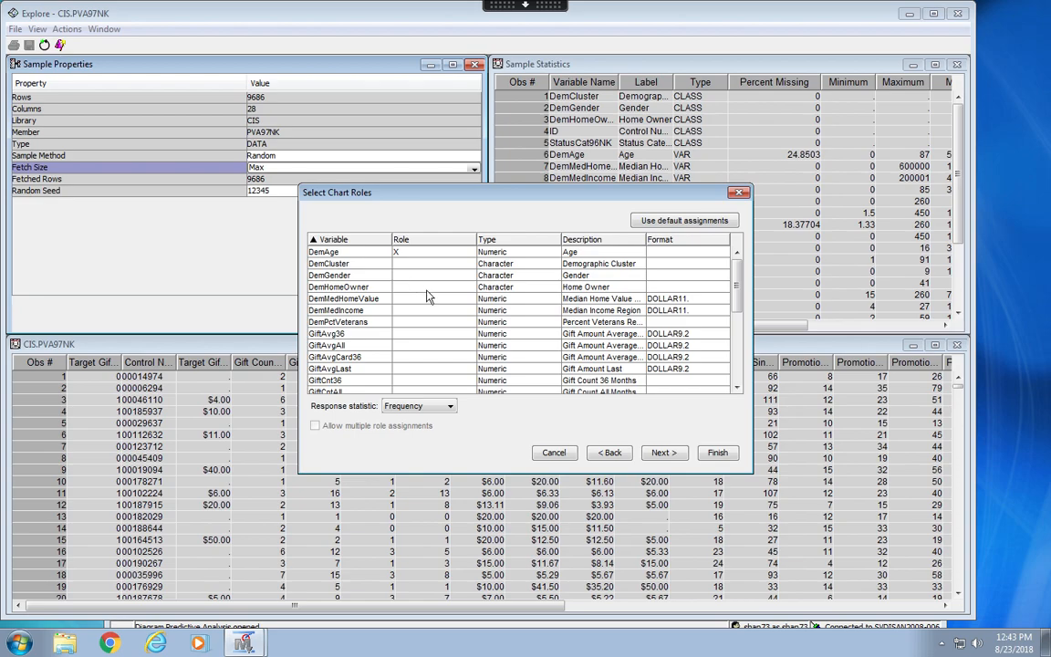
left_click(718, 453)
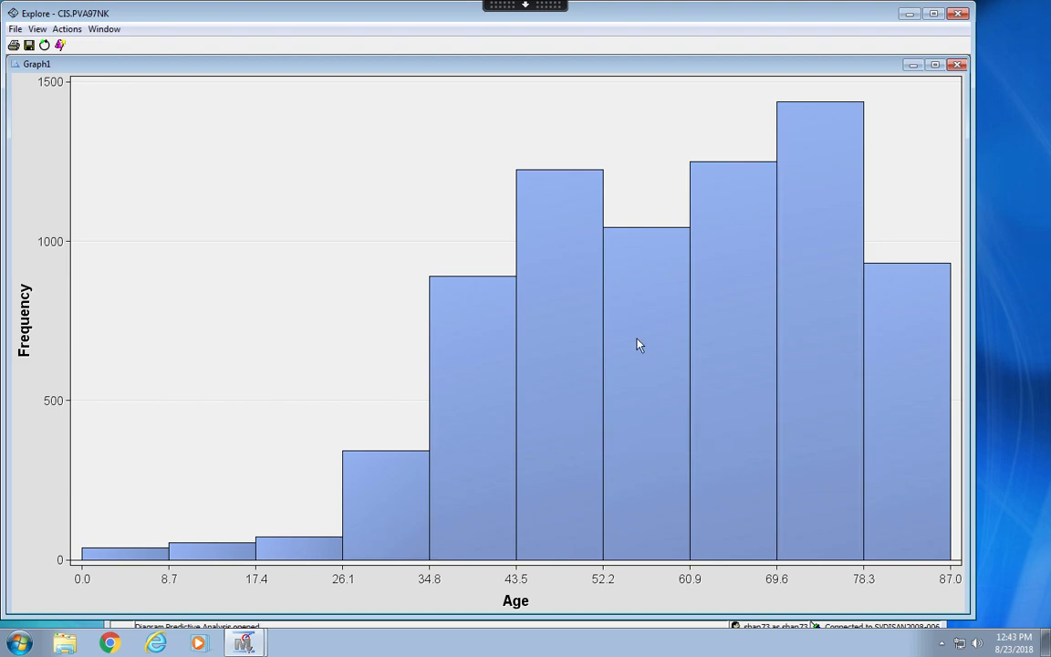
Set the number of X bins in the age histogram's graph properties to 87.
mouse_move(639, 345)
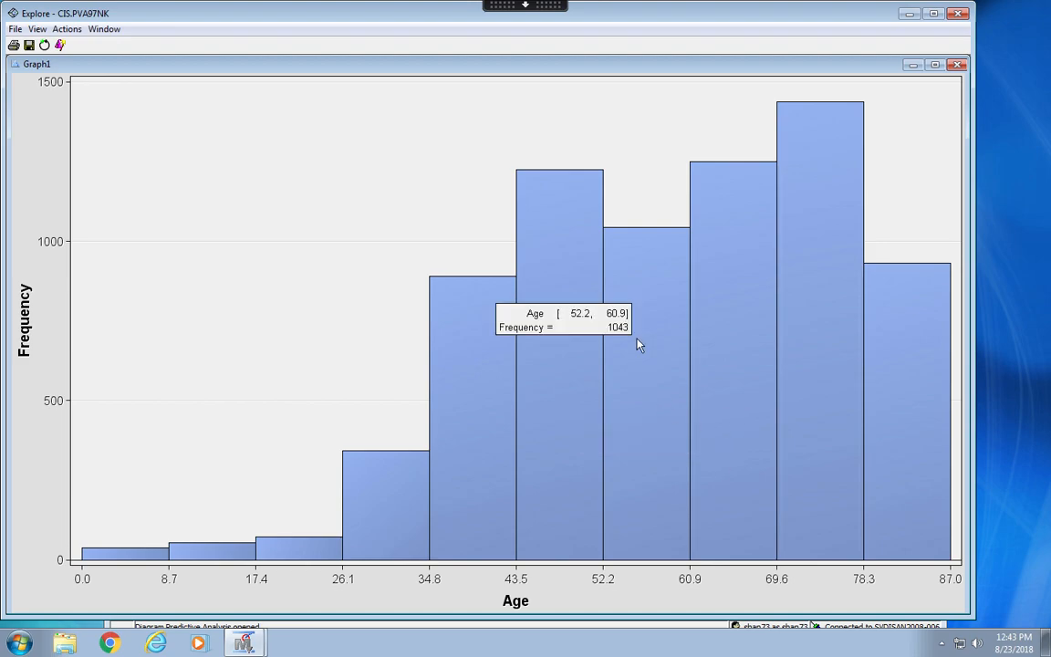
right_click(638, 345)
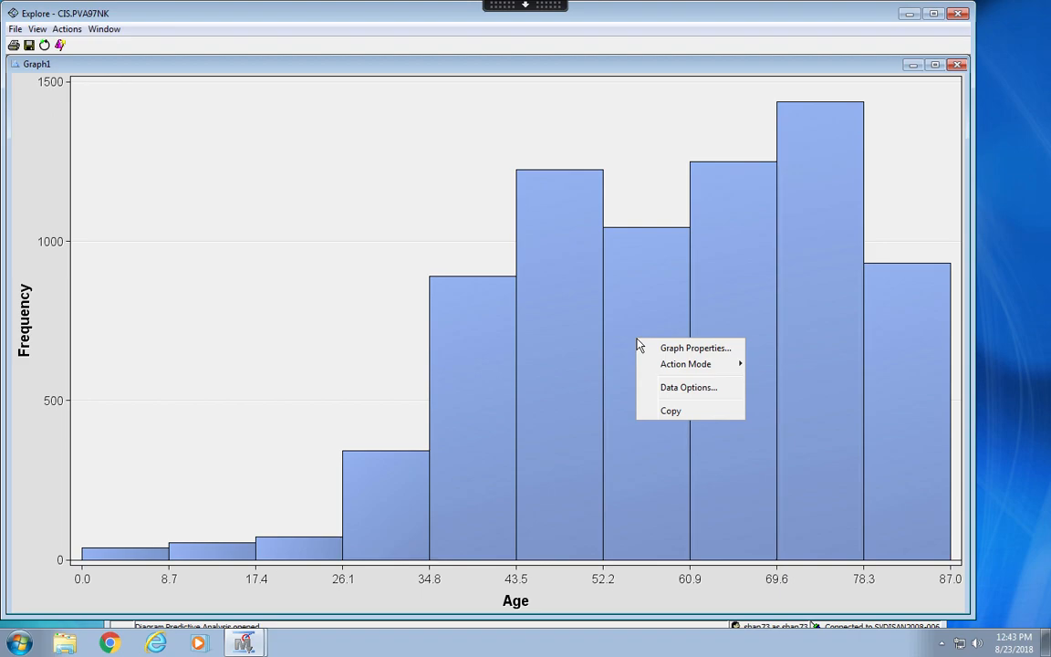
right_click(288, 206)
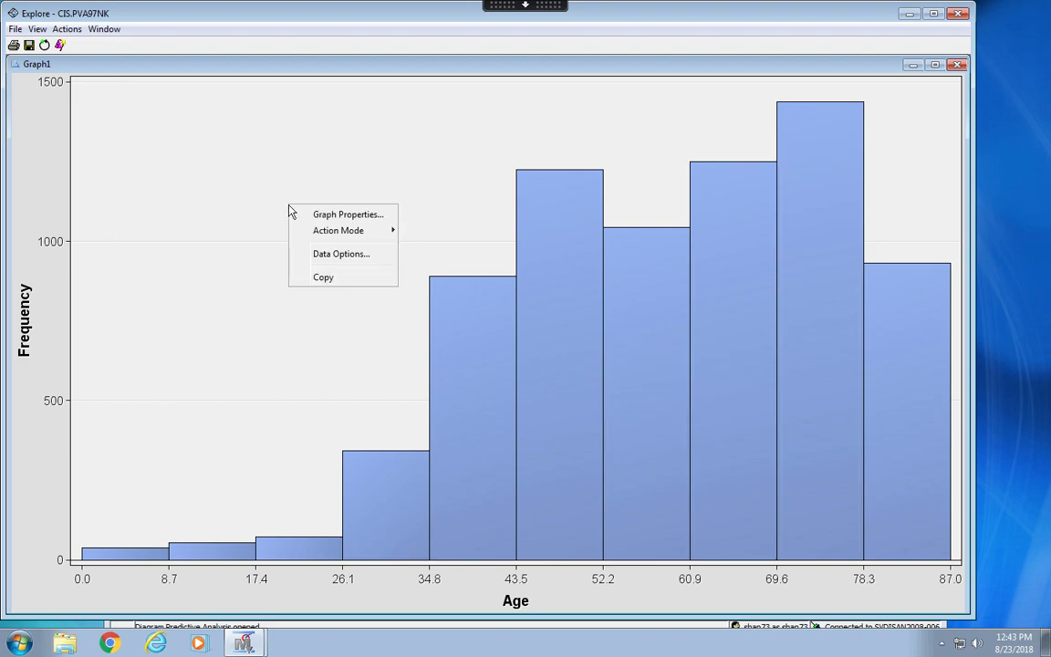
left_click(364, 216)
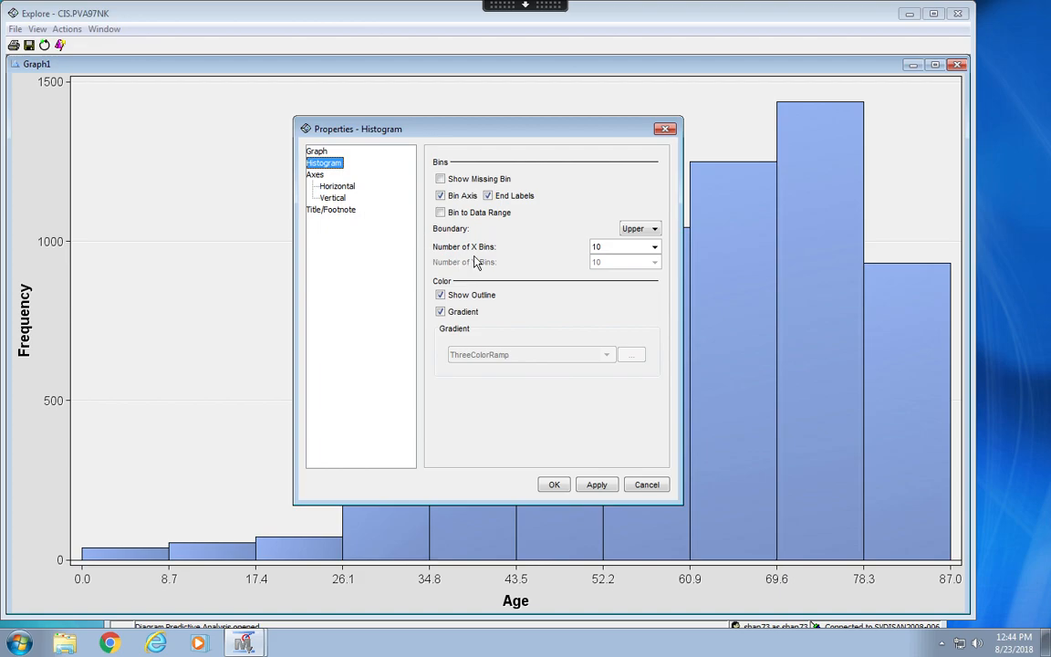
left_click(644, 246)
double_click(642, 246)
type("1")
key("BackSpace")
type("87")
key("Tab")
left_click(555, 486)
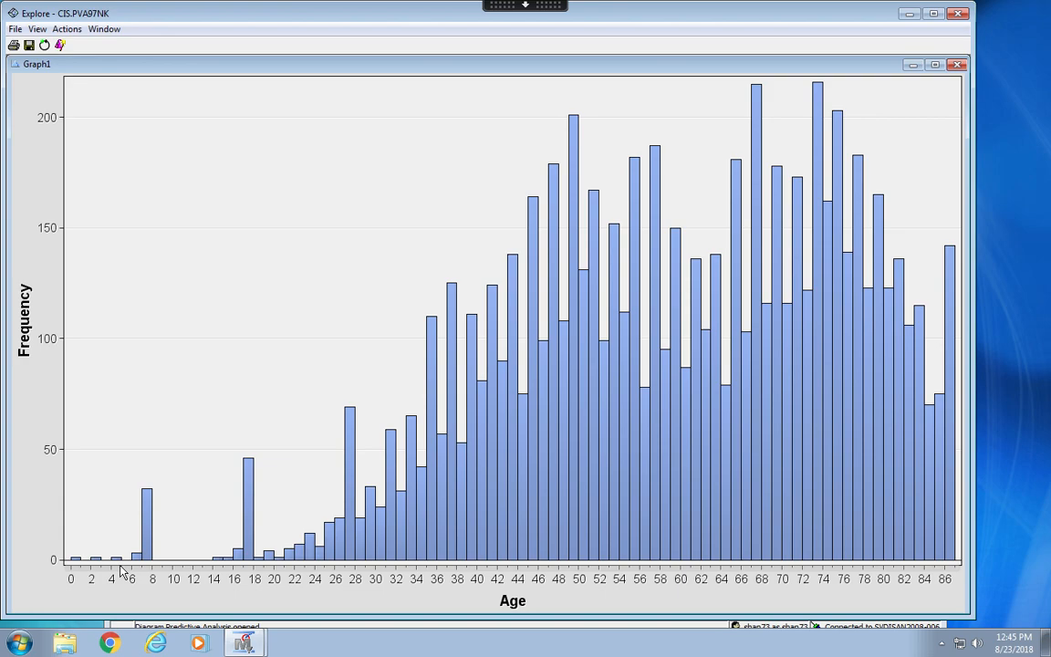
Zoom and shift the histogram's Age axis to examine part of the age range, and restore the view of all data.
left_click(79, 577)
left_click_drag(371, 582, 319, 565)
left_click_drag(408, 586, 659, 598)
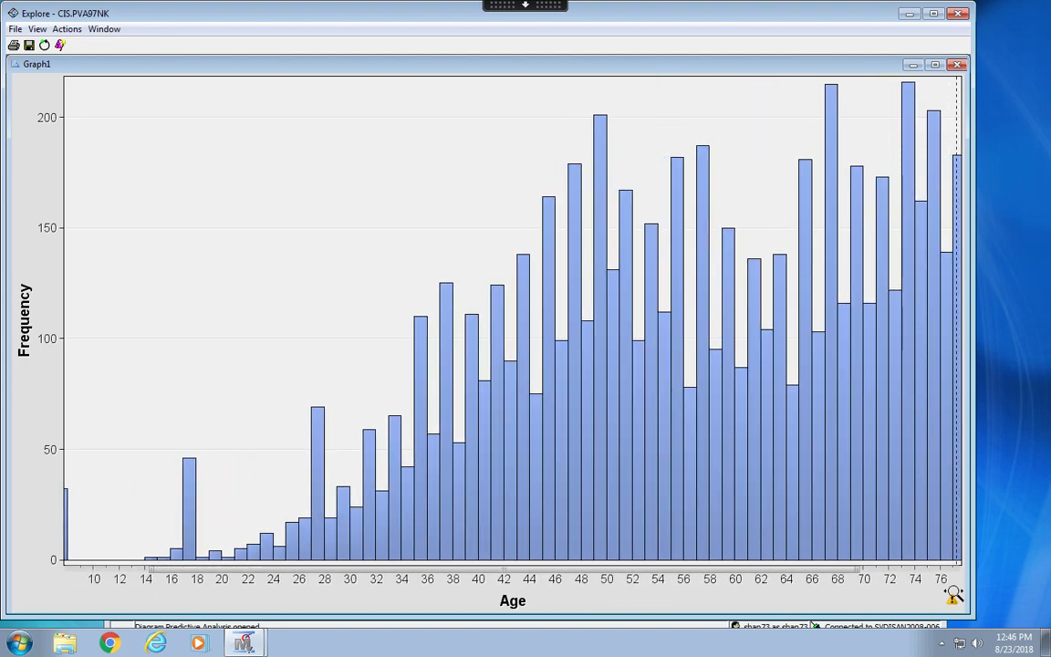
mouse_move(955, 604)
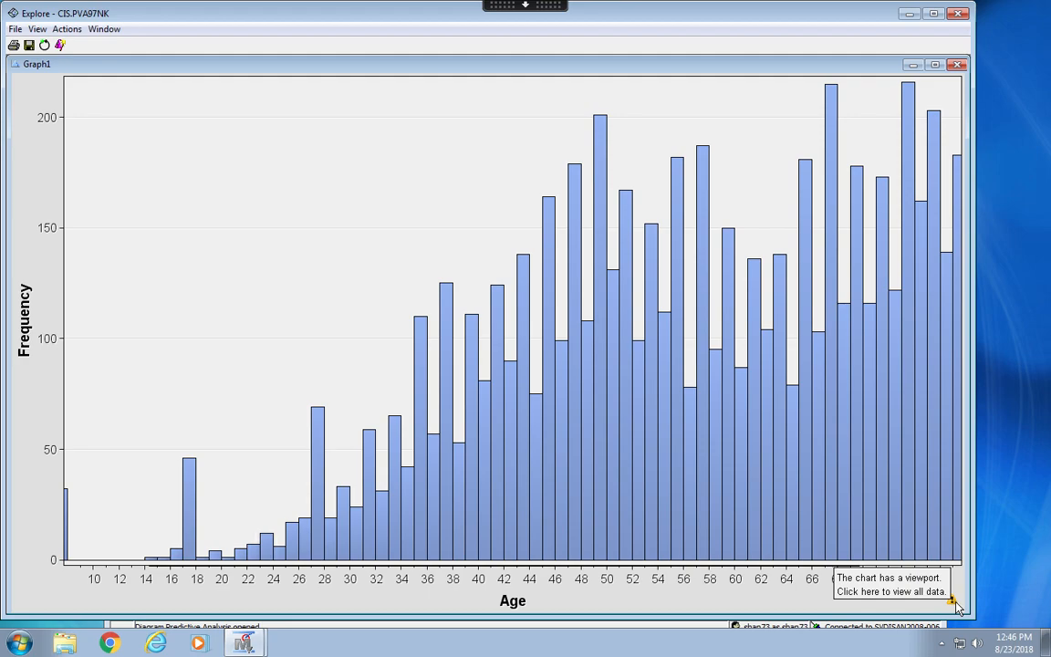
left_click(955, 604)
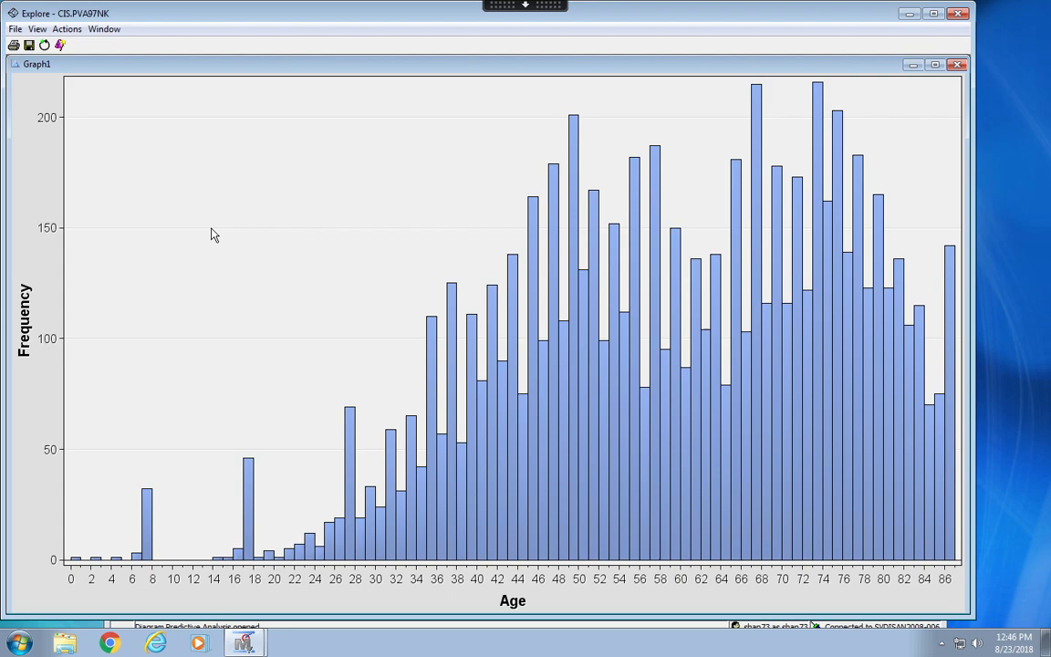
Enable the missing bin in the age histogram's properties and inspect its bar.
right_click(280, 186)
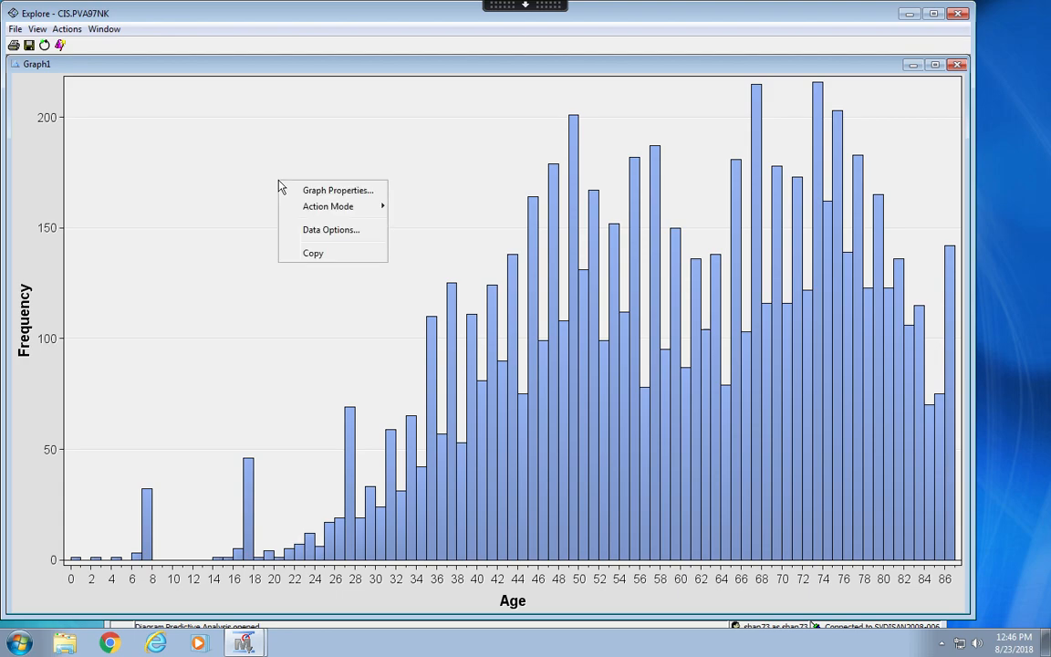
left_click(308, 189)
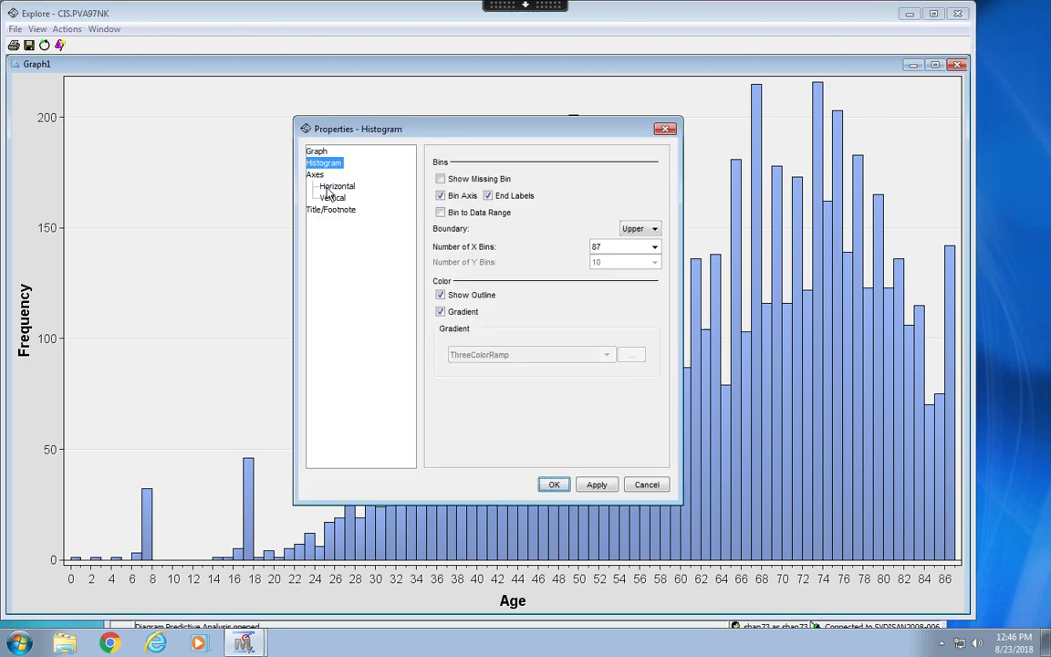
left_click(483, 180)
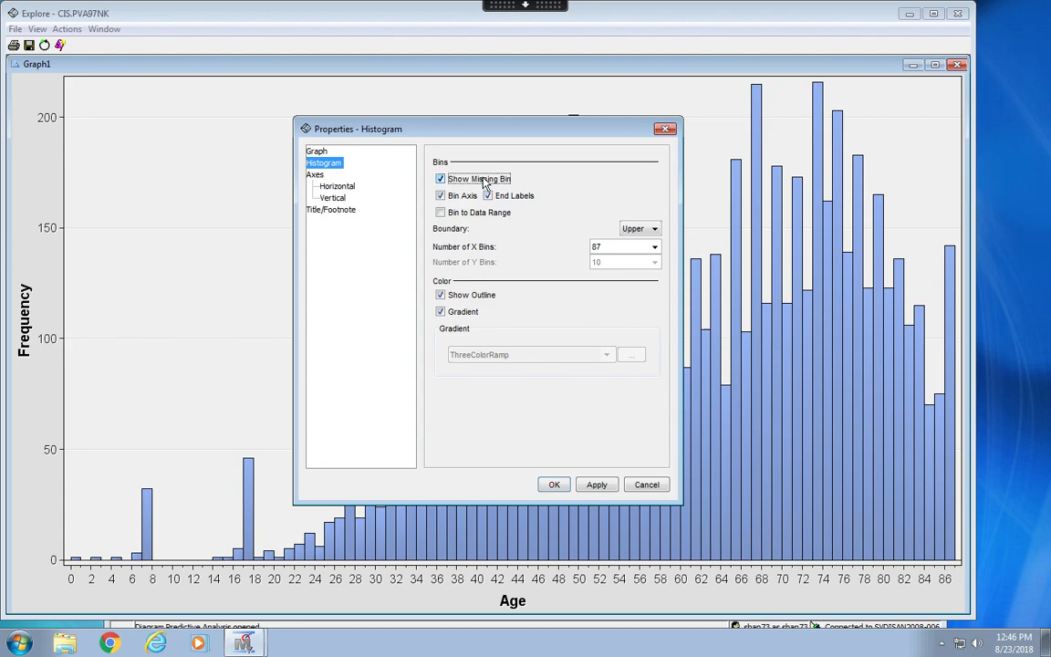
left_click(554, 487)
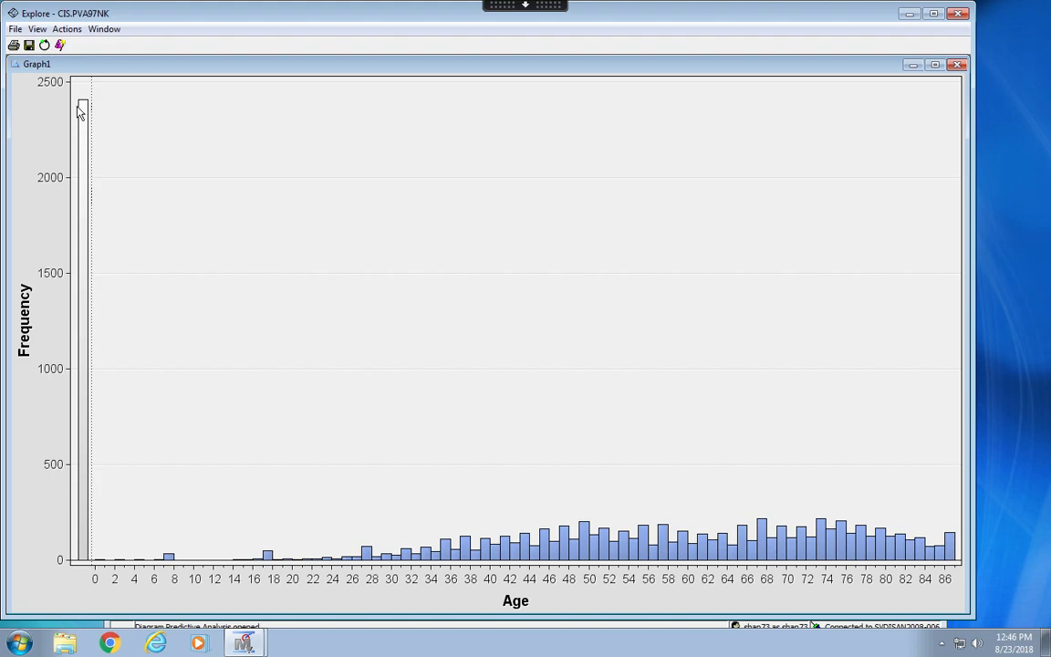
mouse_move(81, 108)
Create a pie chart with TARGET_B assigned to the Category role.
left_click(66, 30)
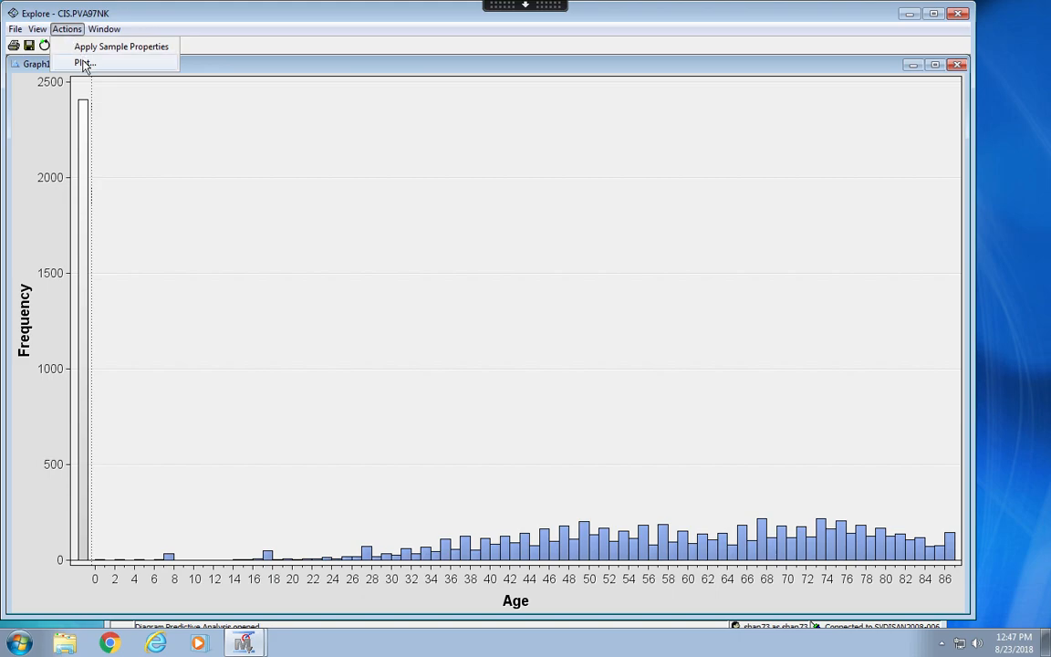
left_click(82, 64)
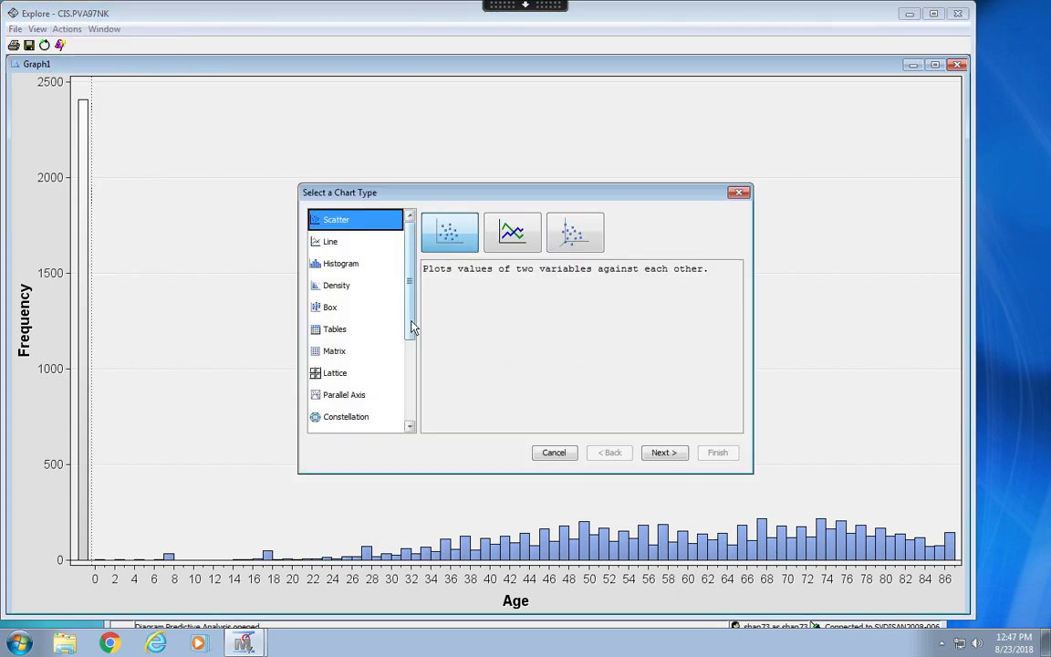
left_click_drag(409, 283, 410, 444)
left_click(327, 356)
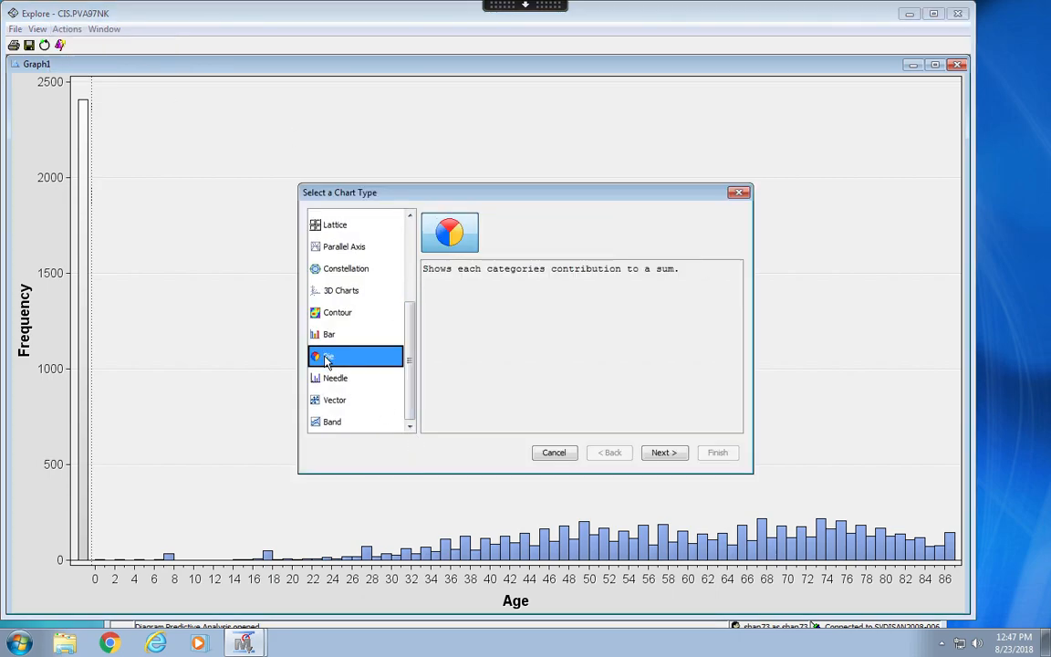
left_click(674, 454)
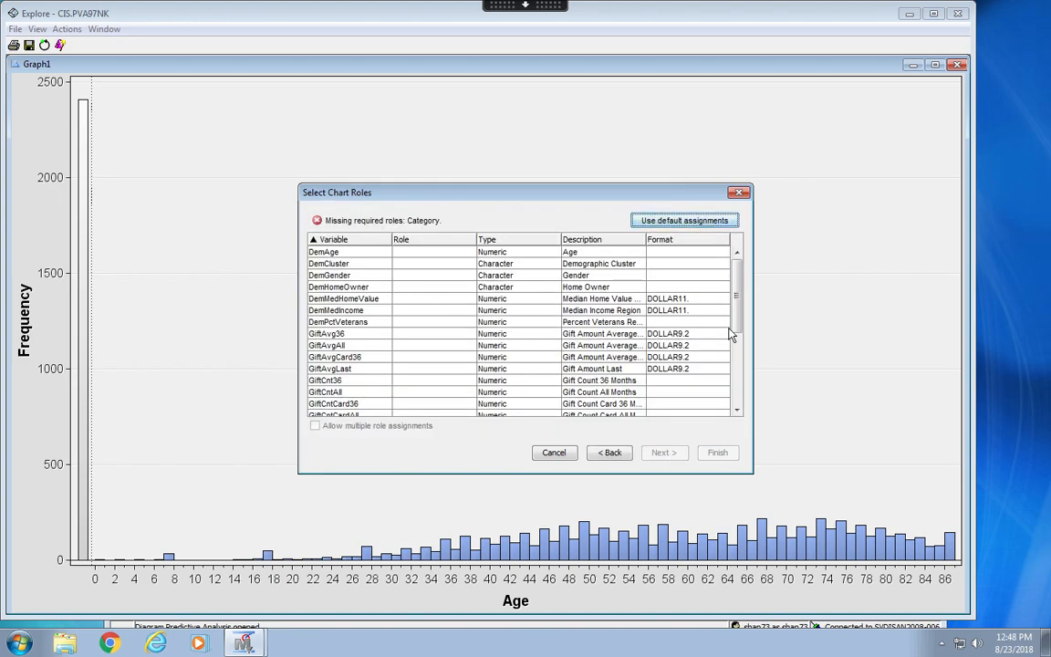
left_click(739, 412)
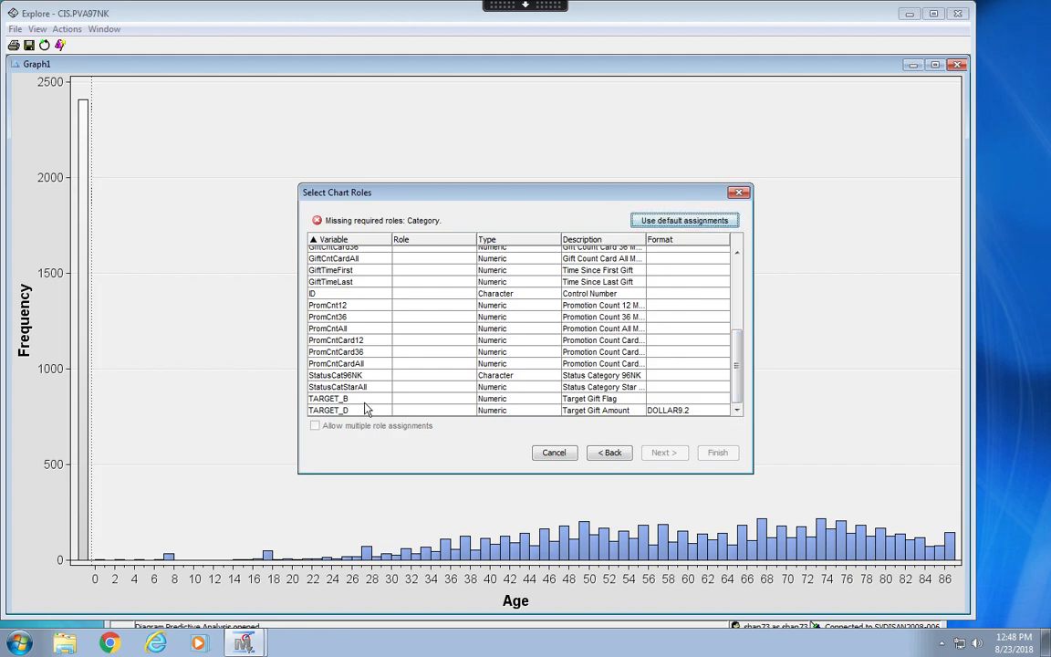
left_click(417, 401)
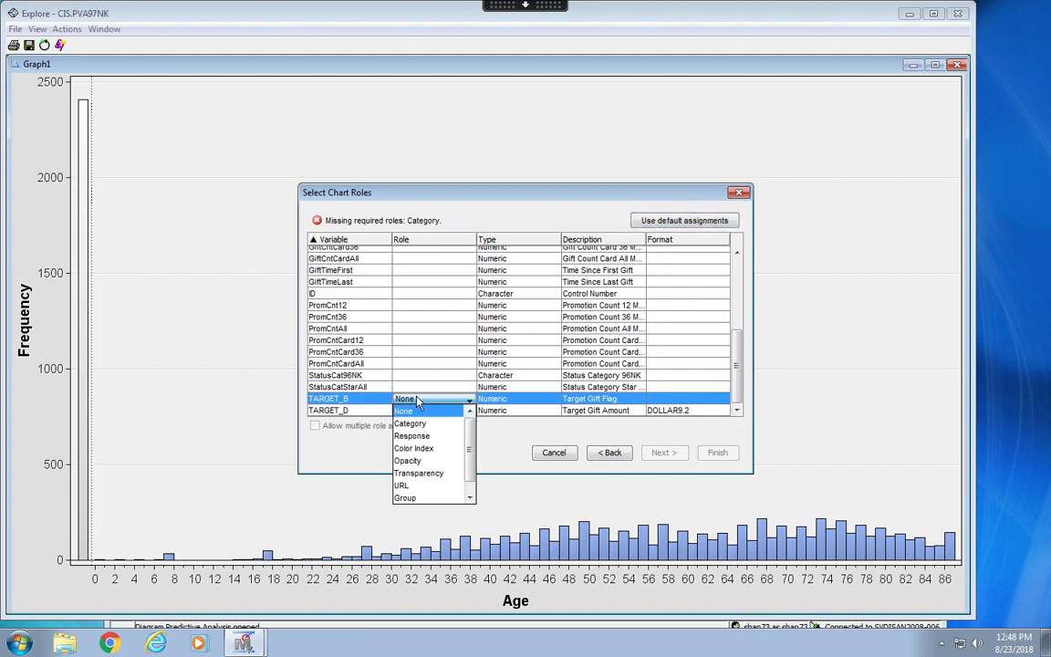
left_click(412, 424)
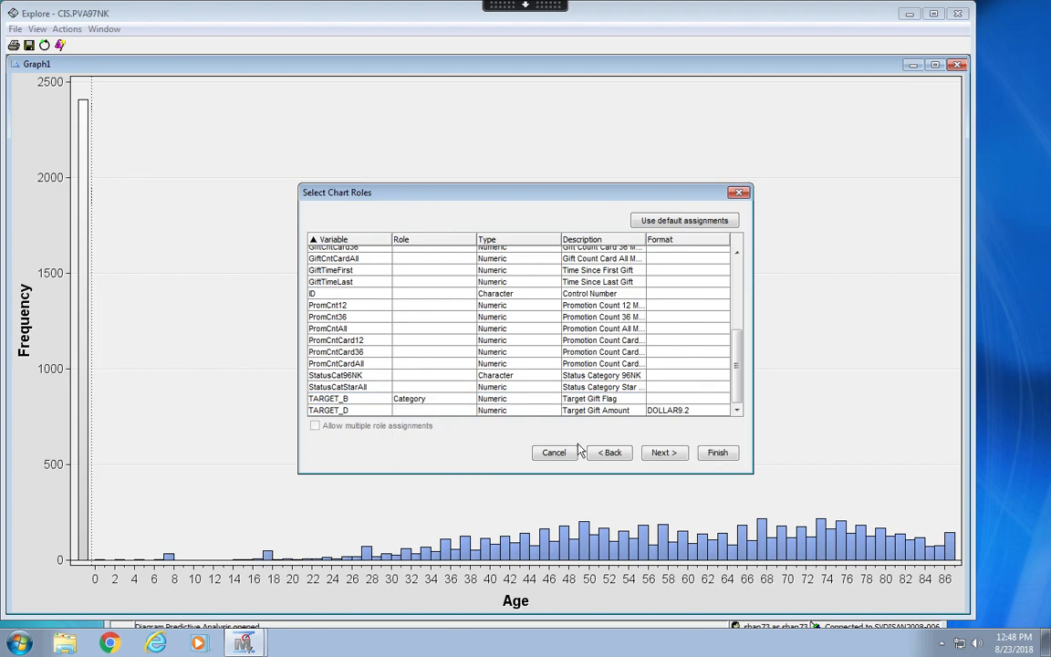
left_click(717, 452)
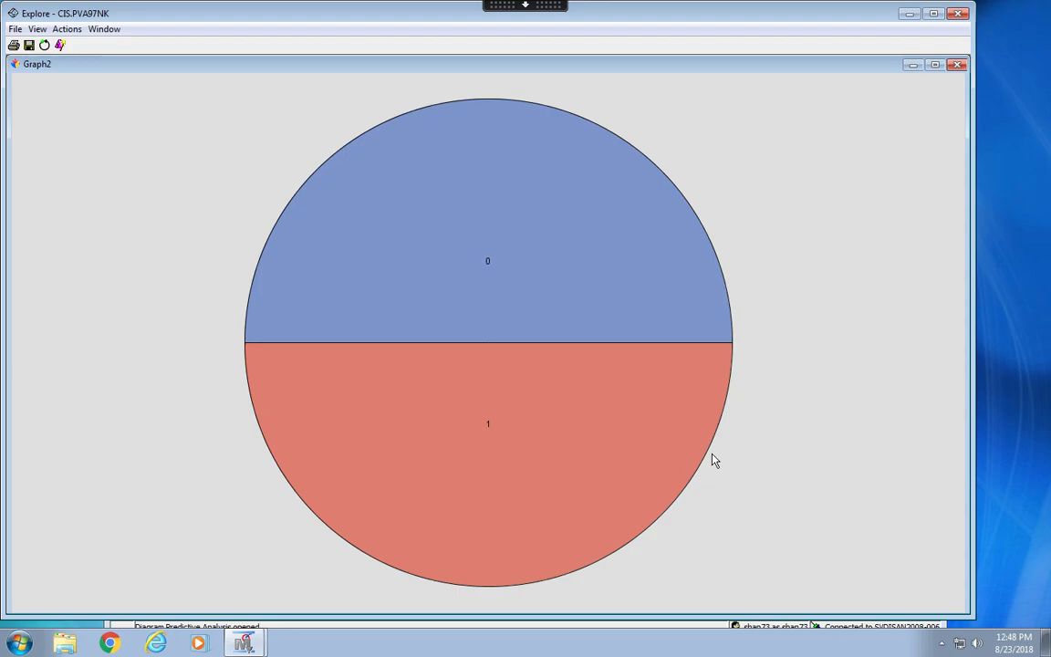
Close the Sample Statistics, CIS.PVA97NK table and Sample Properties windows, and tile the pie chart and age histogram.
left_click(104, 30)
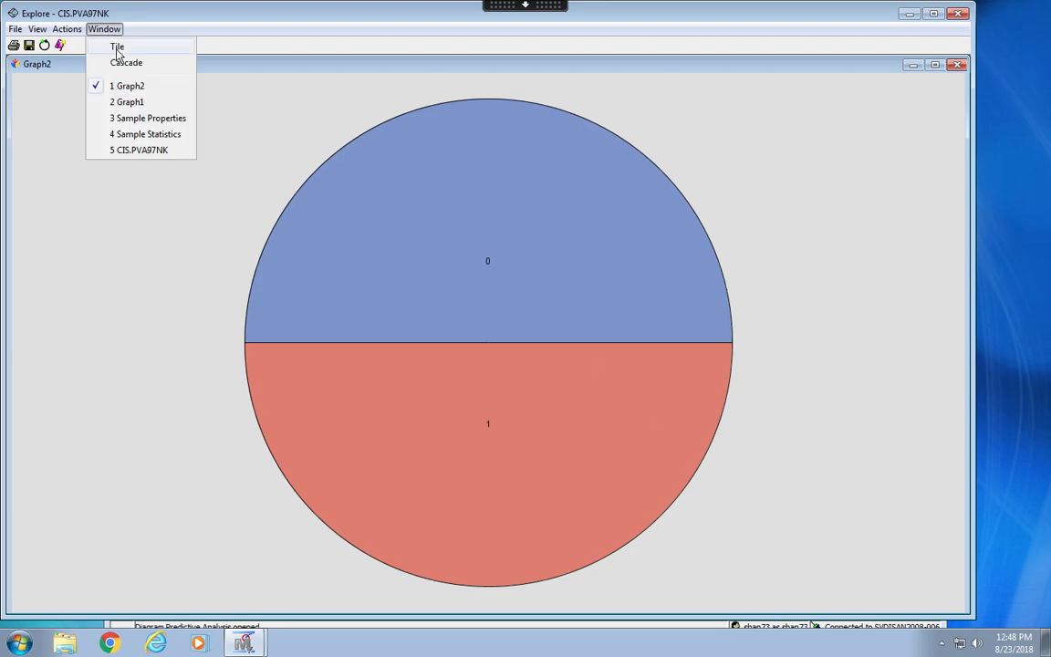
left_click(117, 47)
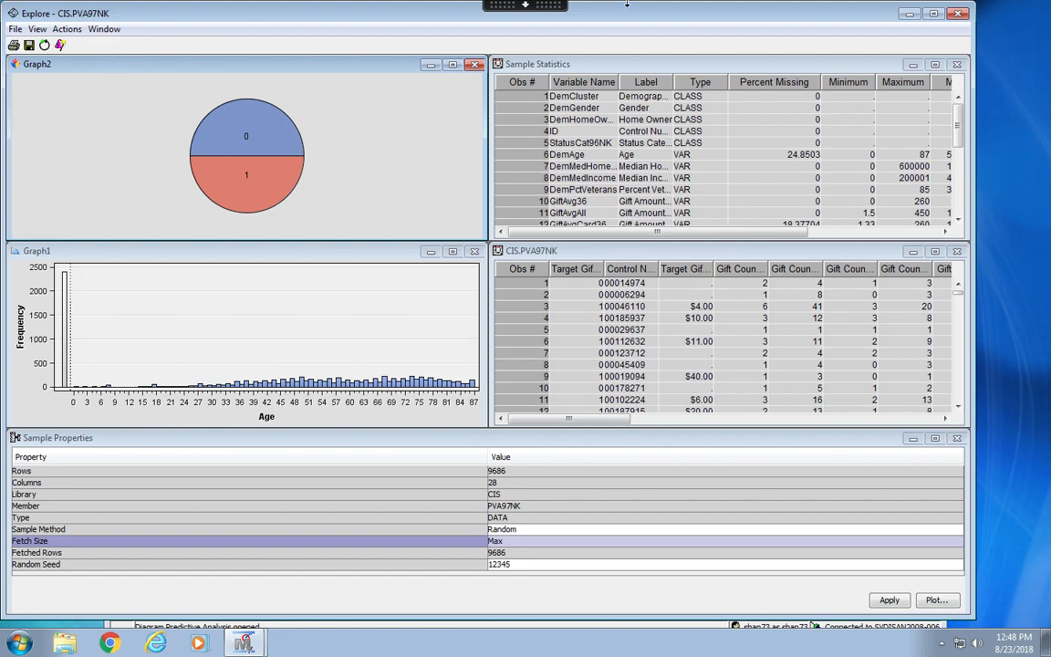
left_click(957, 66)
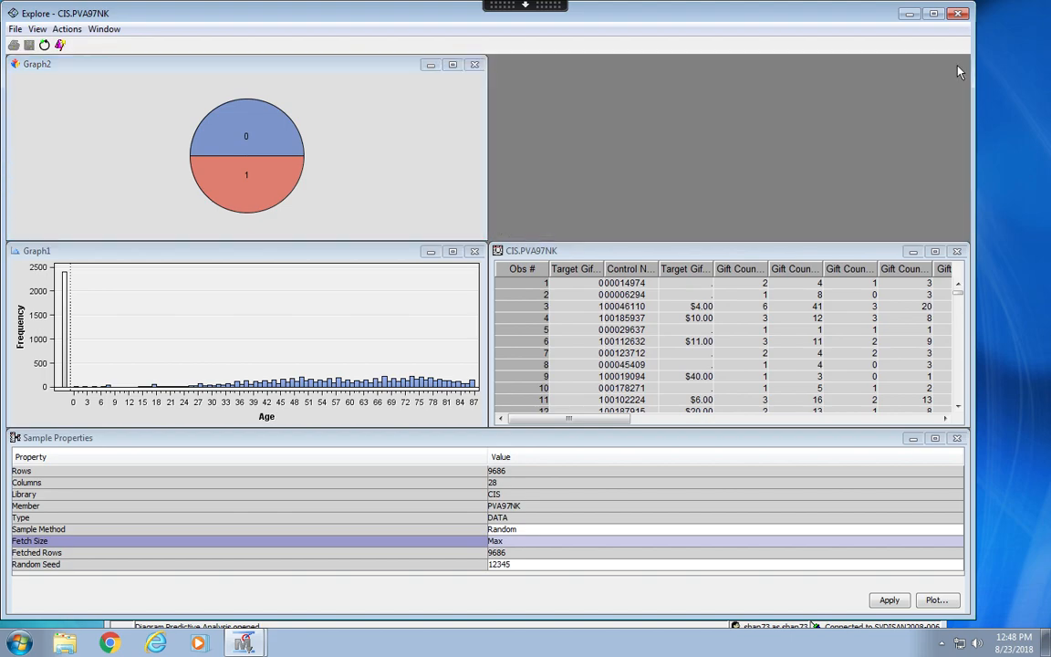
left_click(957, 251)
left_click(955, 439)
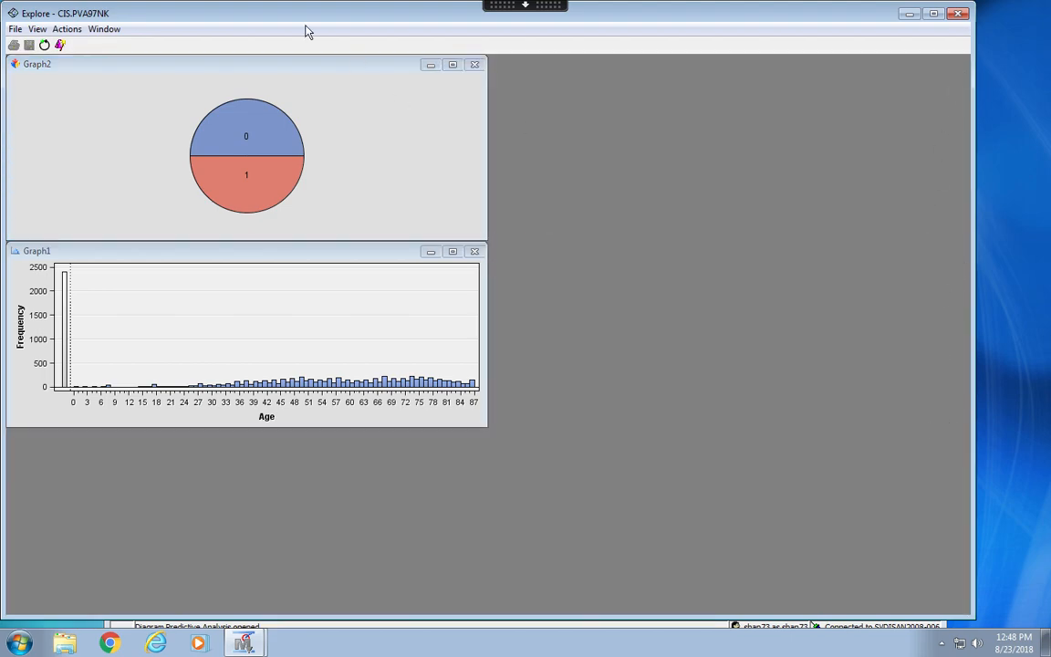
left_click(102, 30)
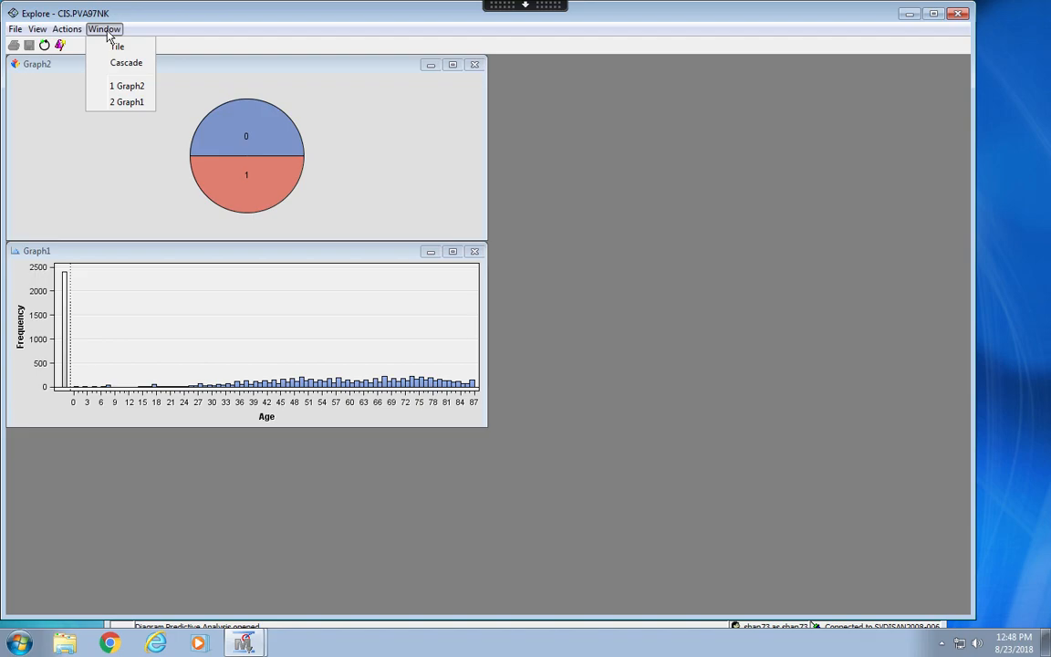
left_click(116, 48)
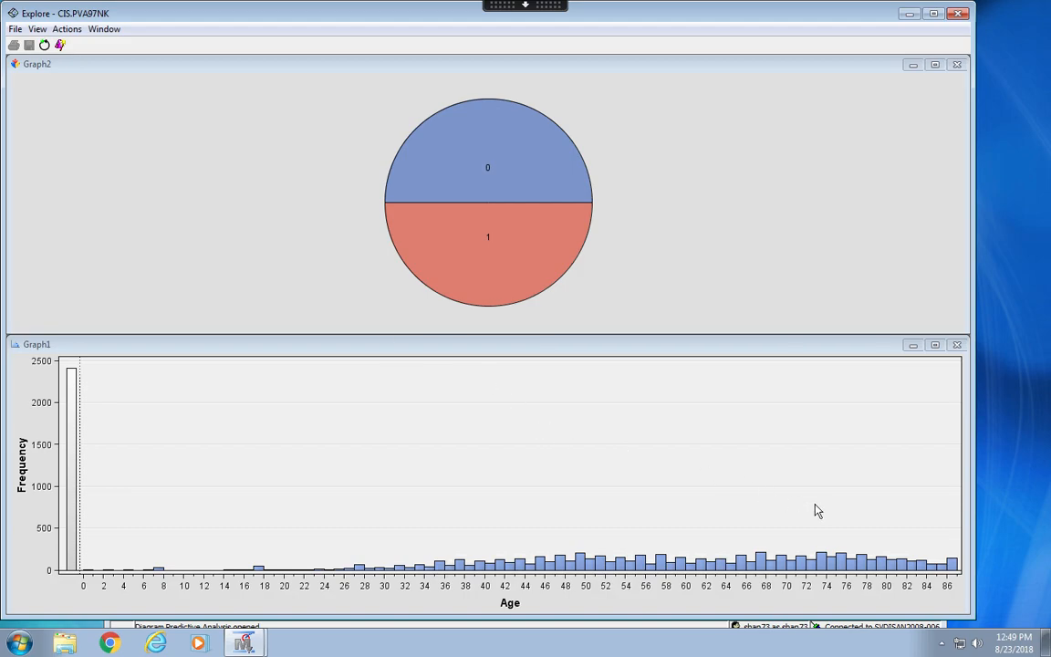
Select the histogram bars for ages of about 70 and above, compare the linked selection in the pie chart, and close the Explore window.
mouse_move(787, 514)
left_mouse_down()
mouse_move(823, 593)
mouse_move(873, 600)
mouse_move(966, 588)
left_mouse_up()
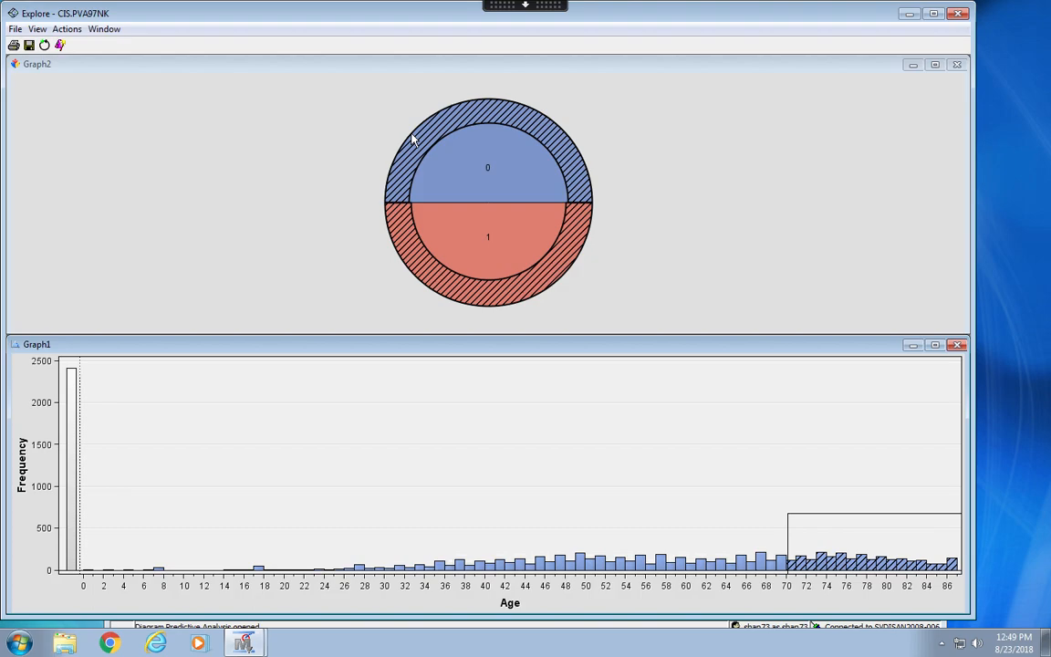
mouse_move(509, 251)
mouse_move(528, 294)
mouse_move(503, 165)
mouse_move(408, 229)
left_click(959, 14)
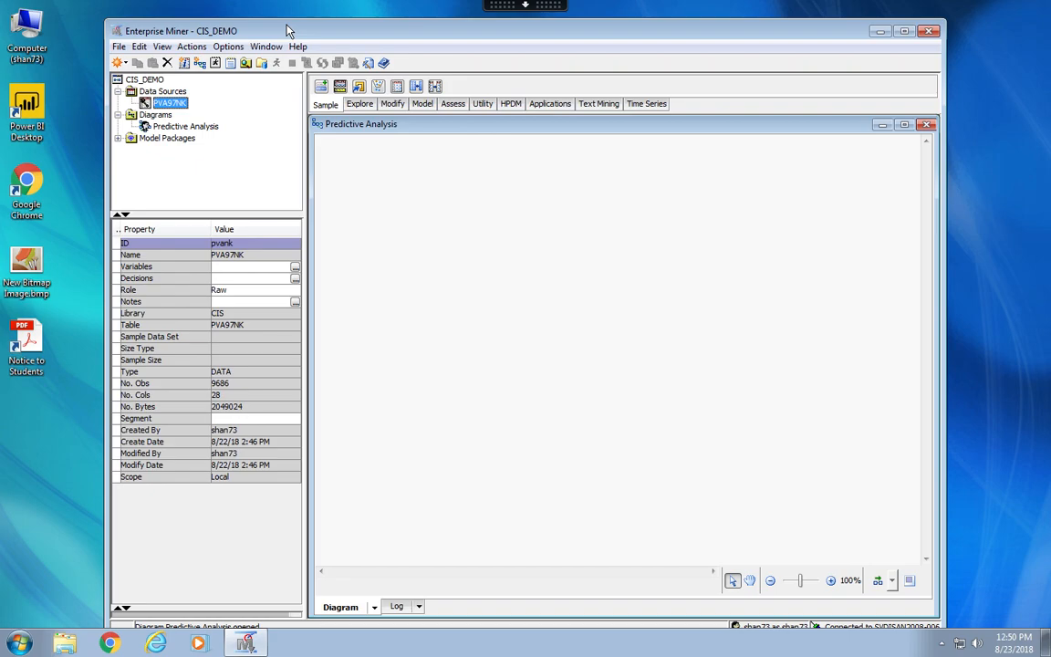
Set the interactive sampling preferences to the Random sample method and the Max fetch size.
left_click(230, 47)
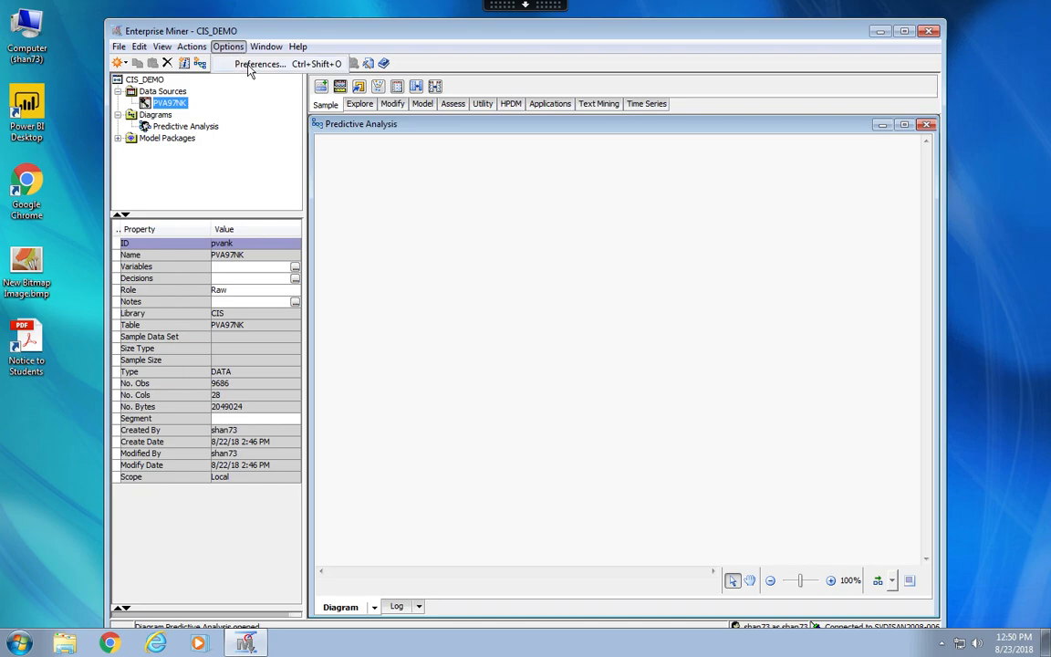
left_click(255, 63)
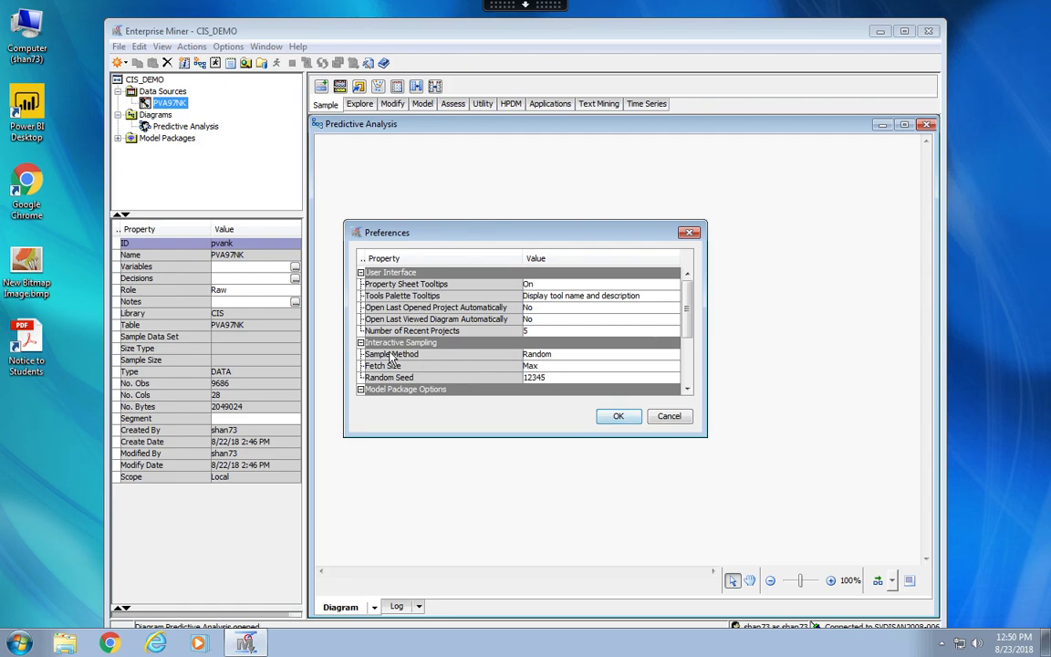
left_click(593, 356)
left_click(585, 376)
left_click(443, 368)
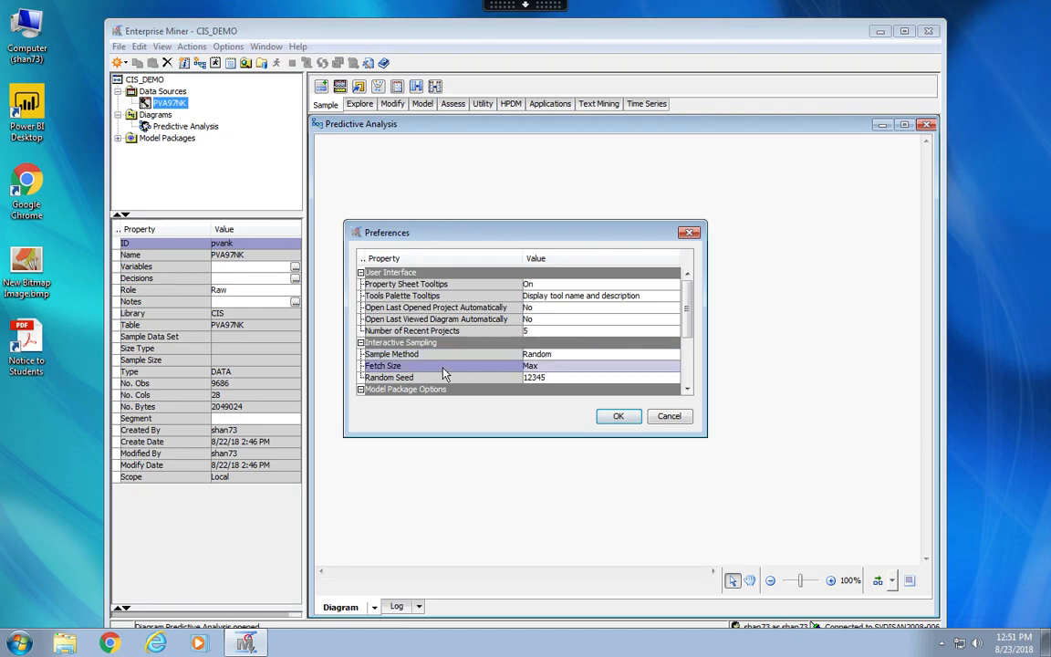
left_click(563, 375)
left_click(539, 374)
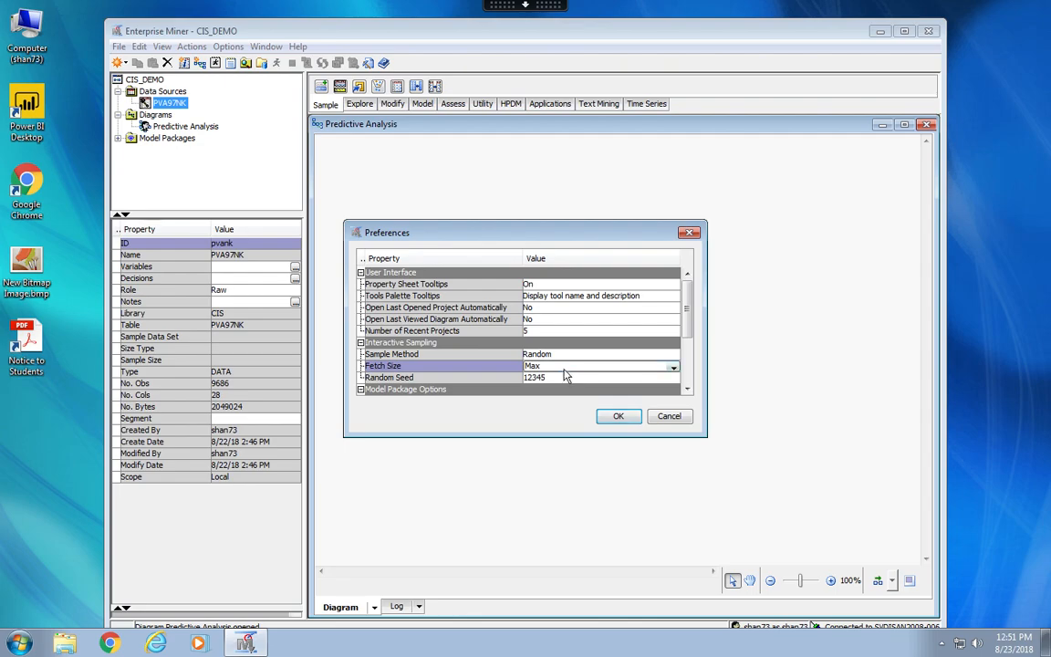
left_click(616, 417)
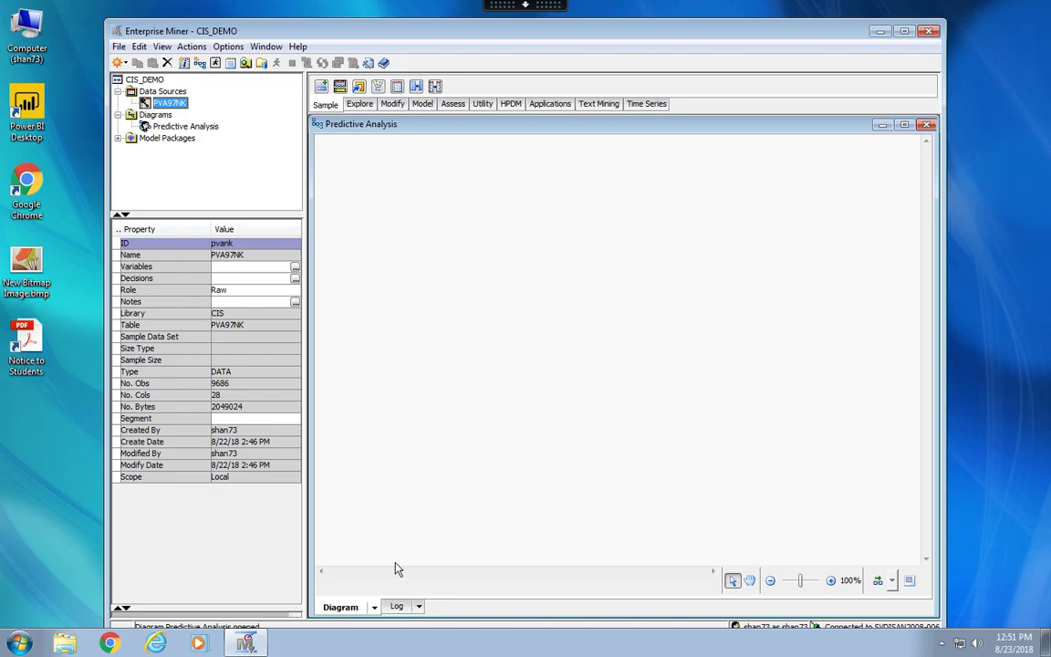
Switch to the Chapter 2 tutorial PDF in Acrobat Reader and skim from Exploring Source Data through to Process Flow Setup.
key("ctrl+Left")
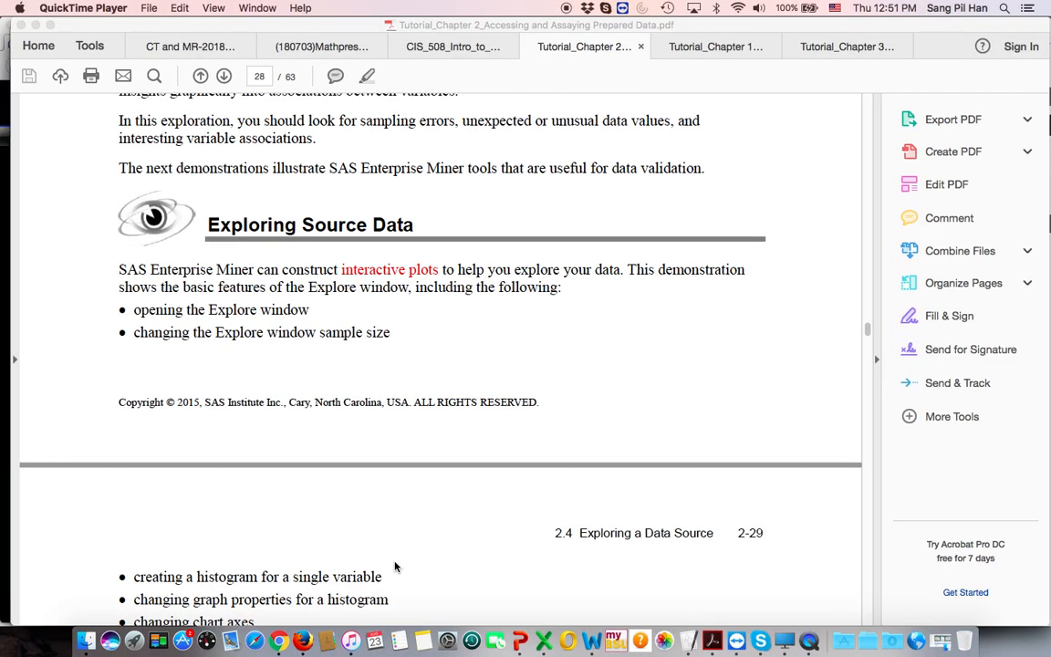
scroll(547, 453, "down", 5)
scroll(547, 452, "down", 20)
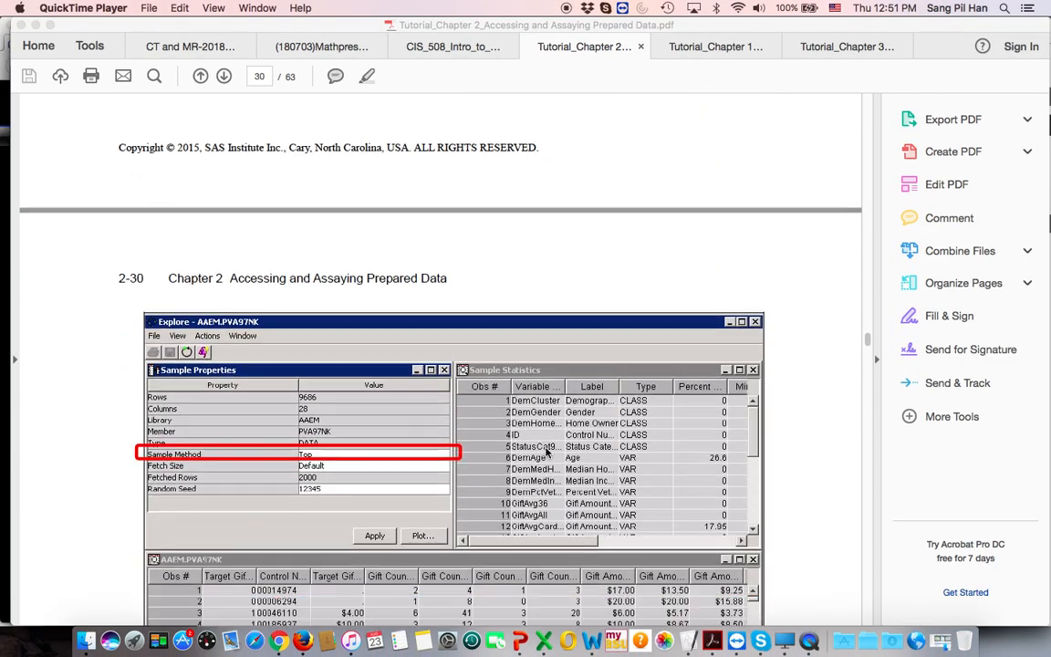
scroll(546, 452, "down", 20)
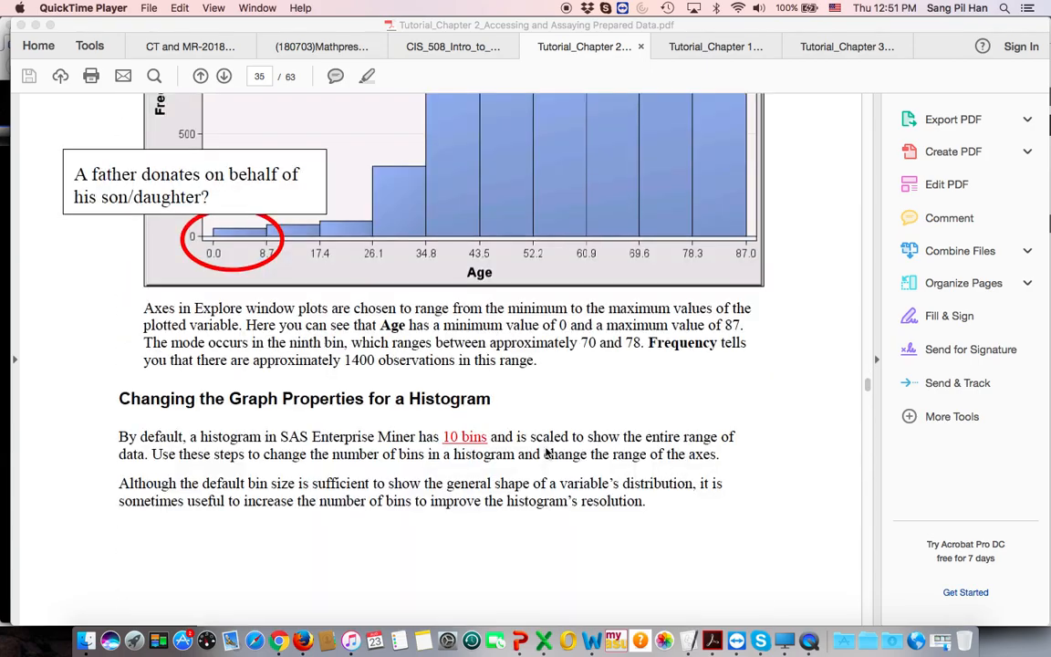
scroll(546, 453, "down", 20)
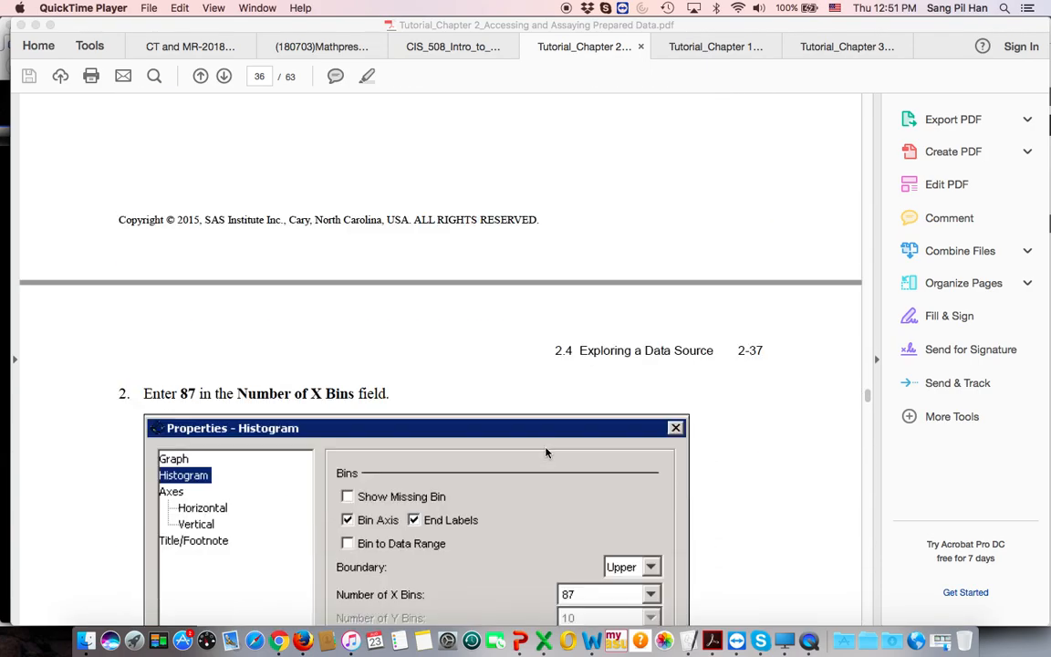
scroll(547, 452, "down", 20)
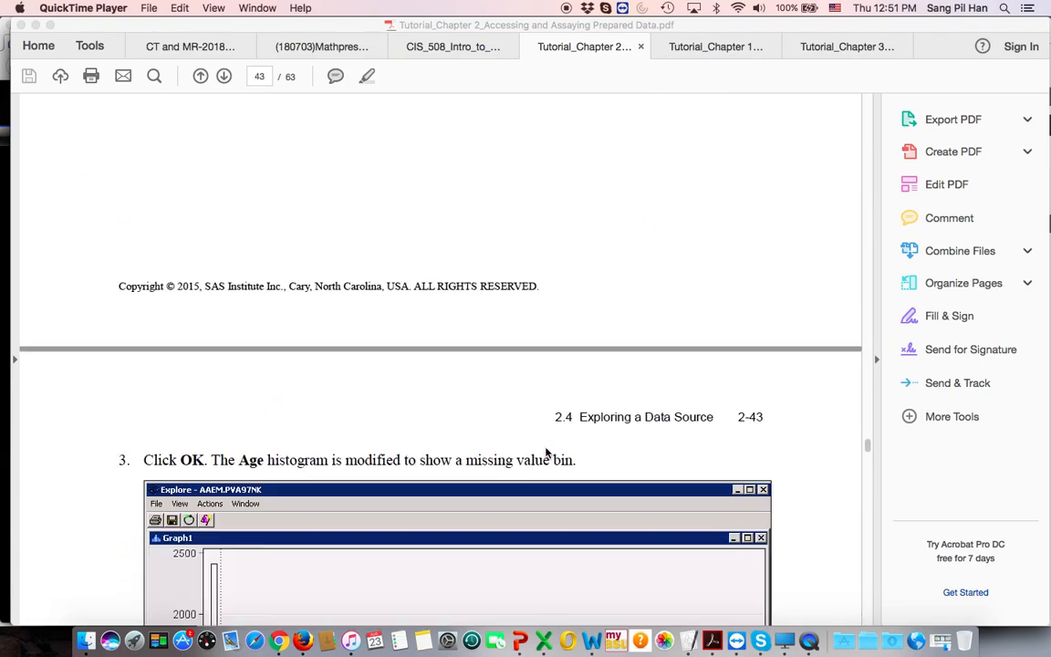
scroll(547, 453, "down", 20)
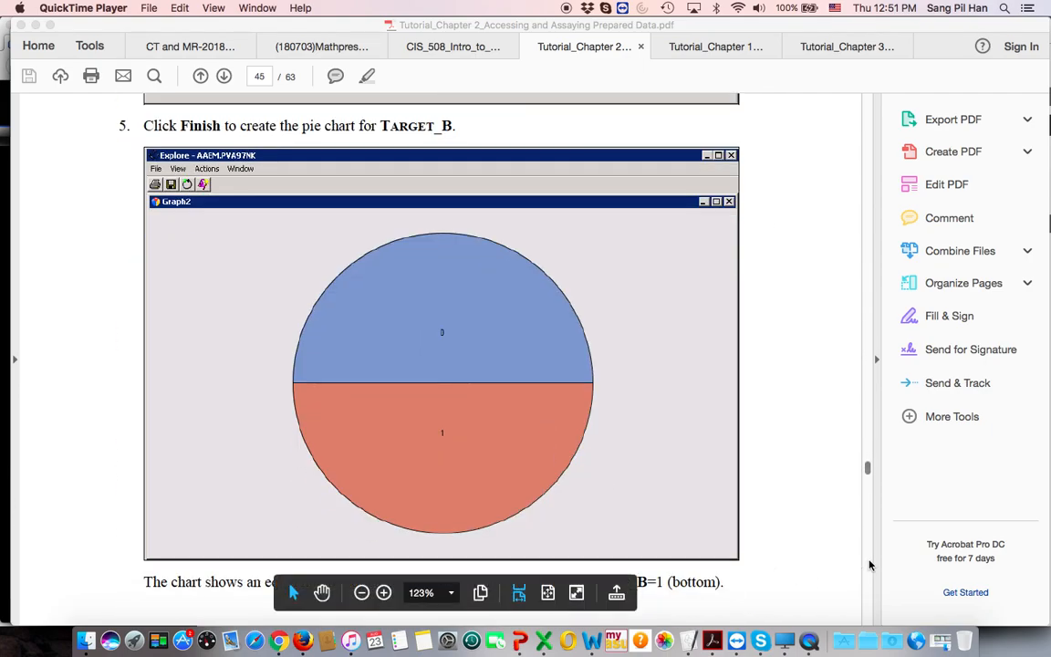
scroll(788, 575, "down", 20)
scroll(870, 565, "down", 20)
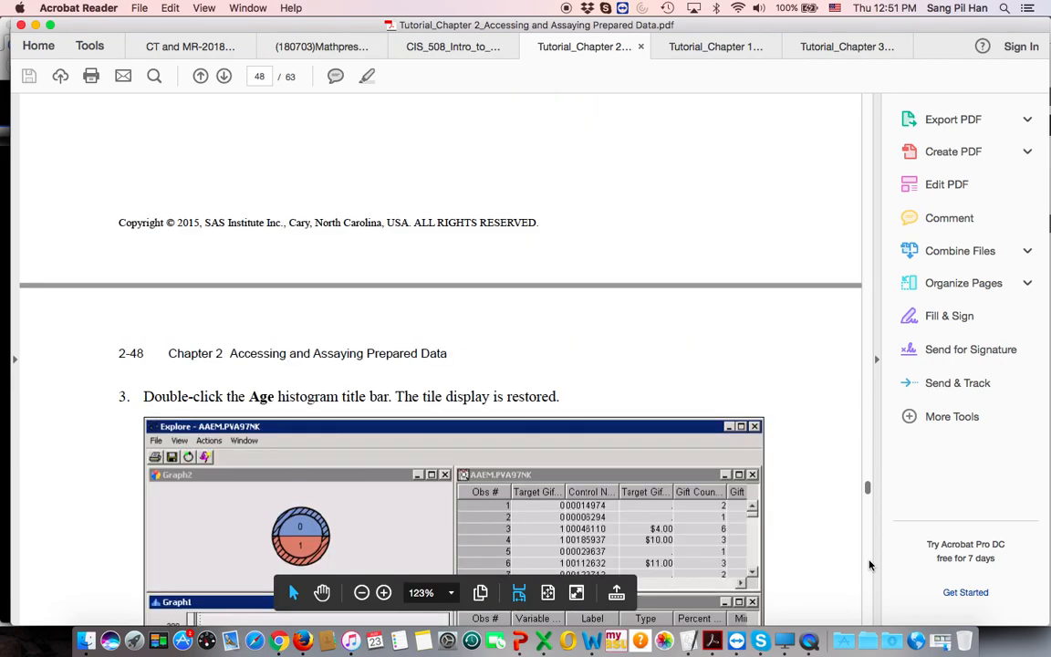
scroll(869, 565, "down", 15)
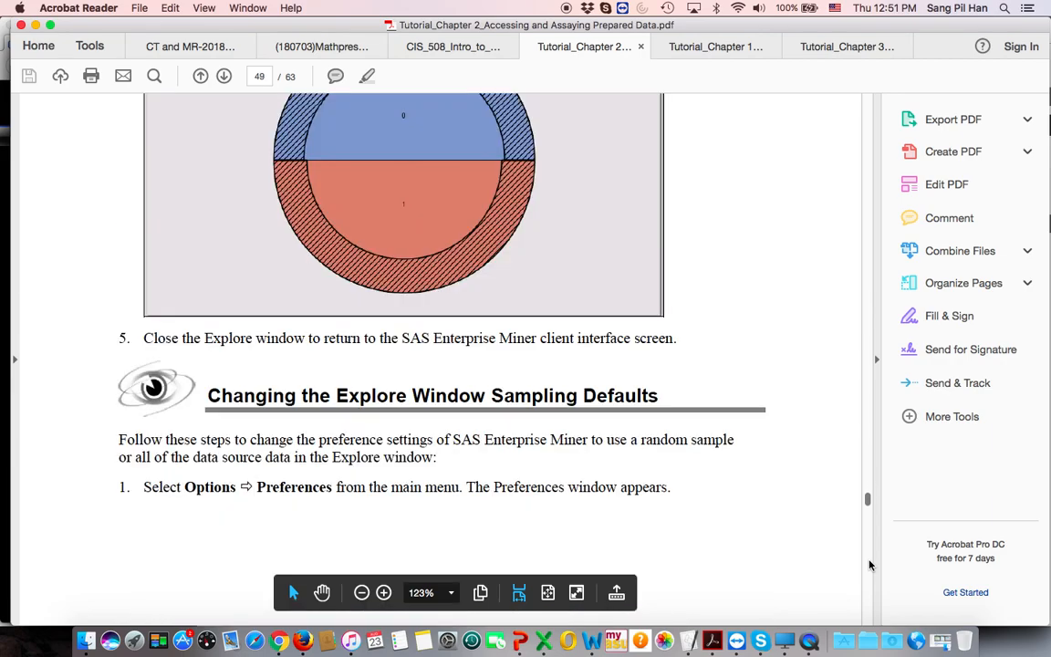
scroll(869, 565, "down", 20)
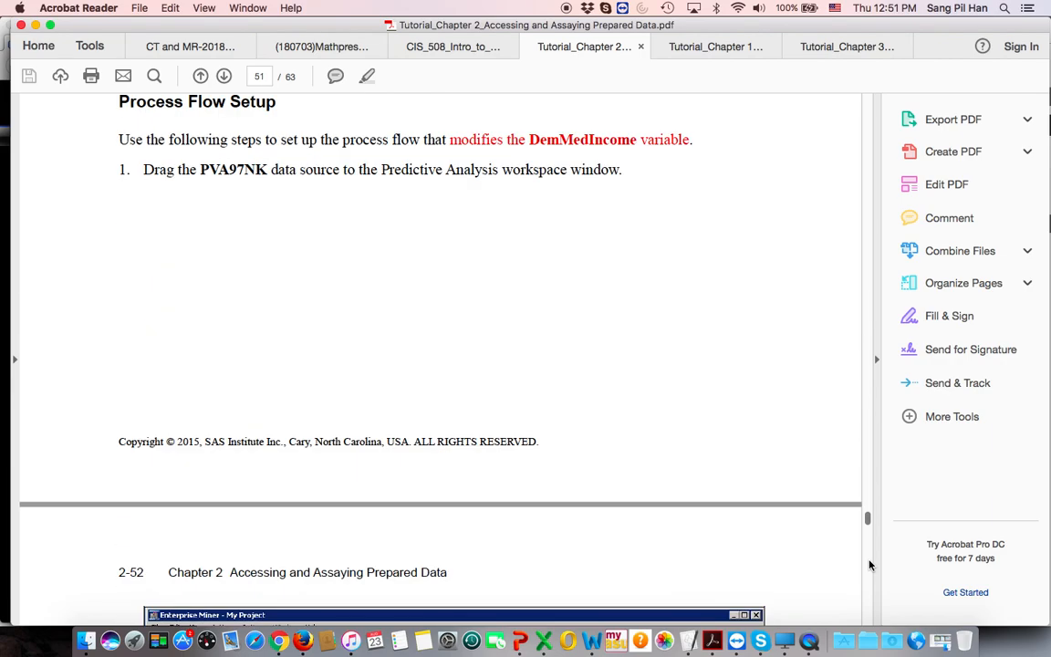
Review the tutorial's sampling preferences and in-class exercise on the DemMedIncome distribution, and switch back to Enterprise Miner.
scroll(716, 438, "up", 12)
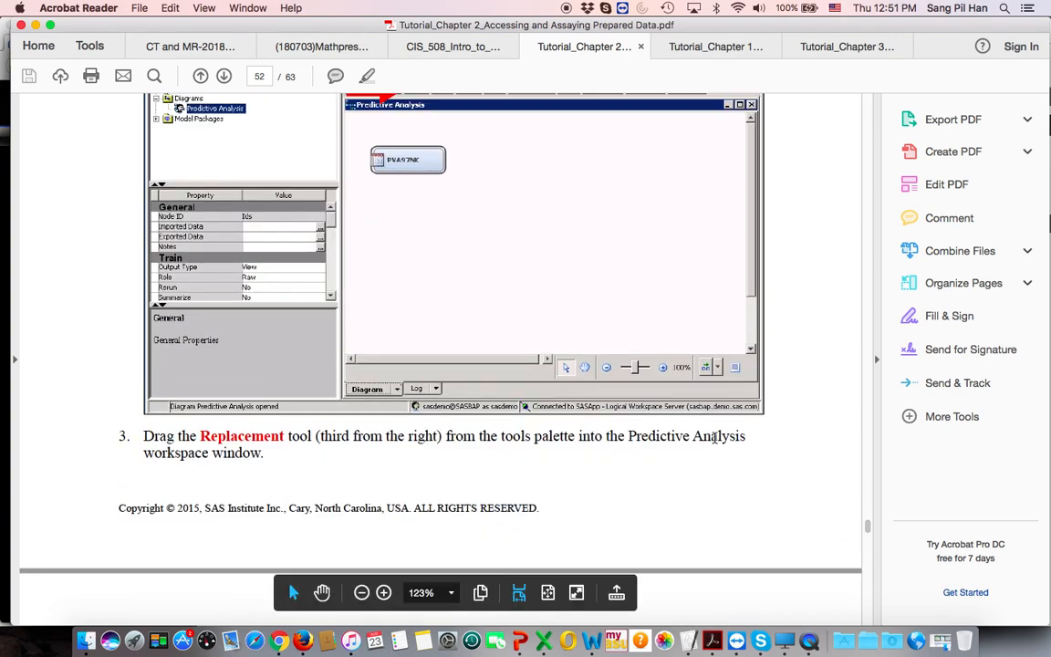
scroll(716, 444, "up", 20)
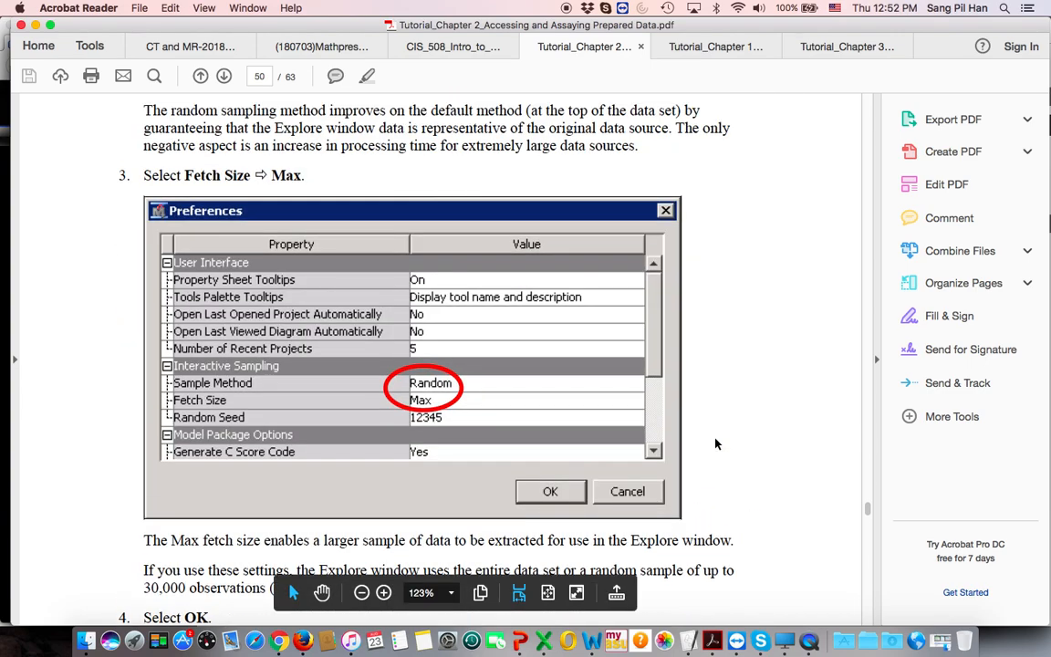
scroll(716, 445, "up", 15)
scroll(716, 444, "down", 10)
scroll(716, 444, "down", 20)
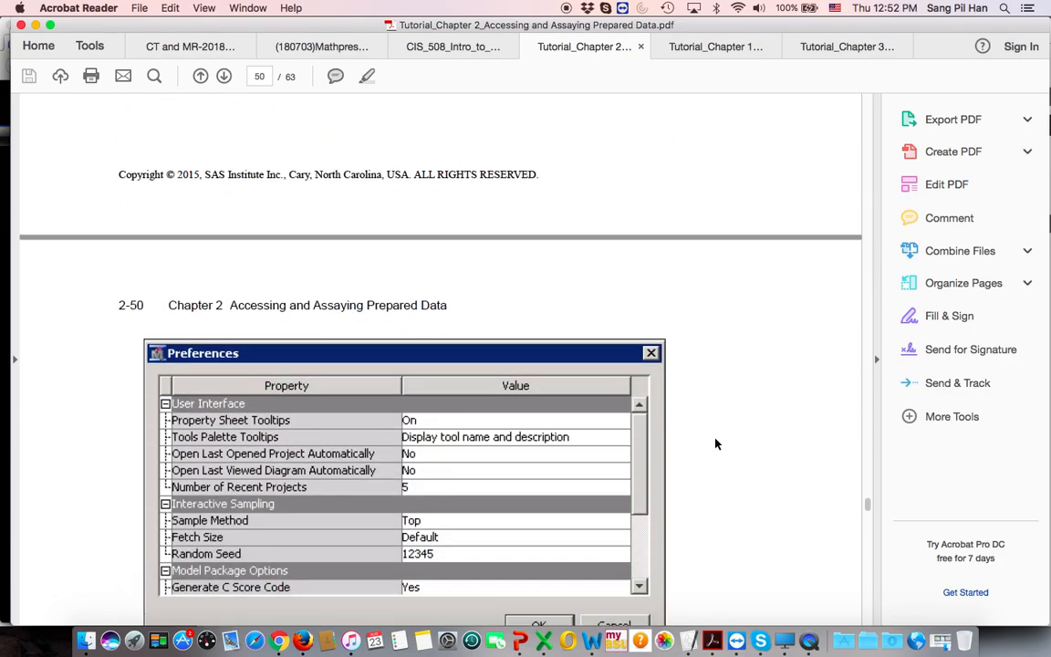
scroll(717, 443, "down", 18)
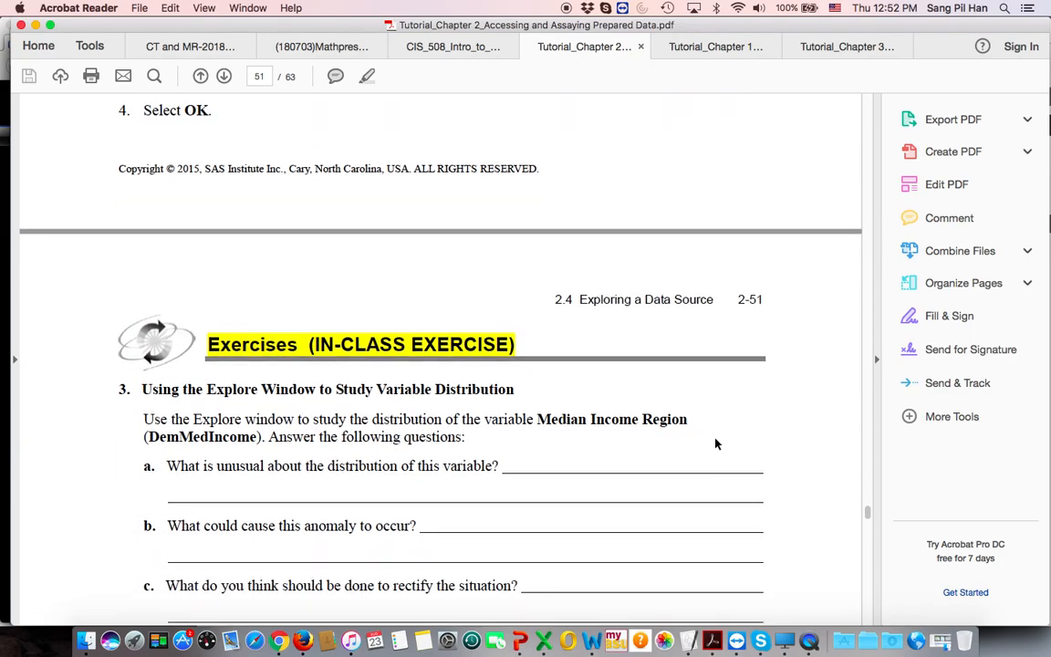
scroll(716, 444, "down", 2)
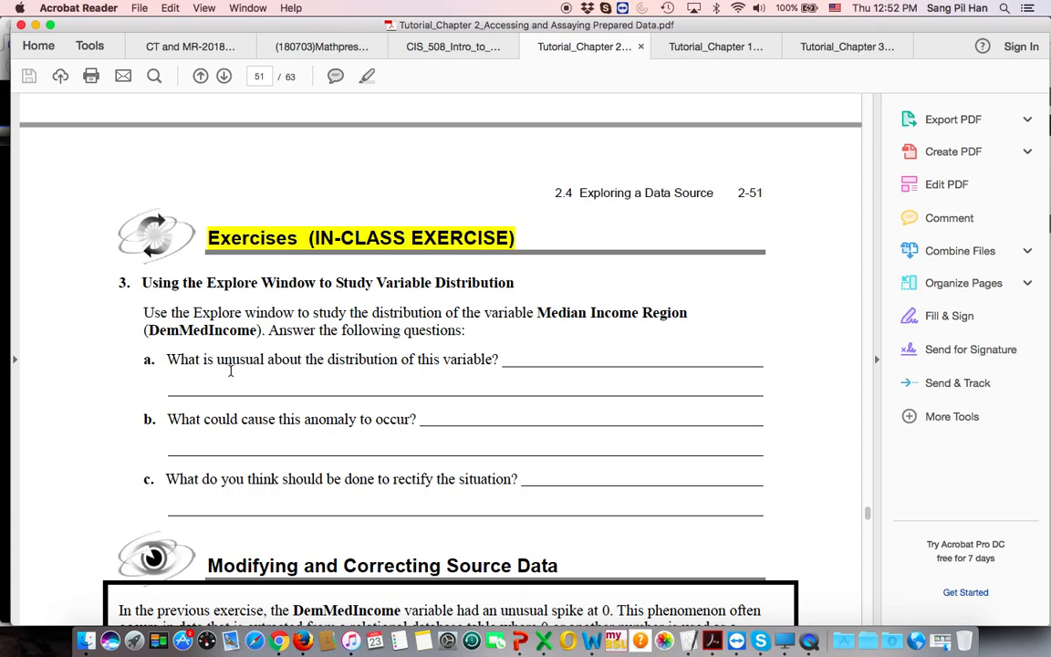
left_click(791, 639)
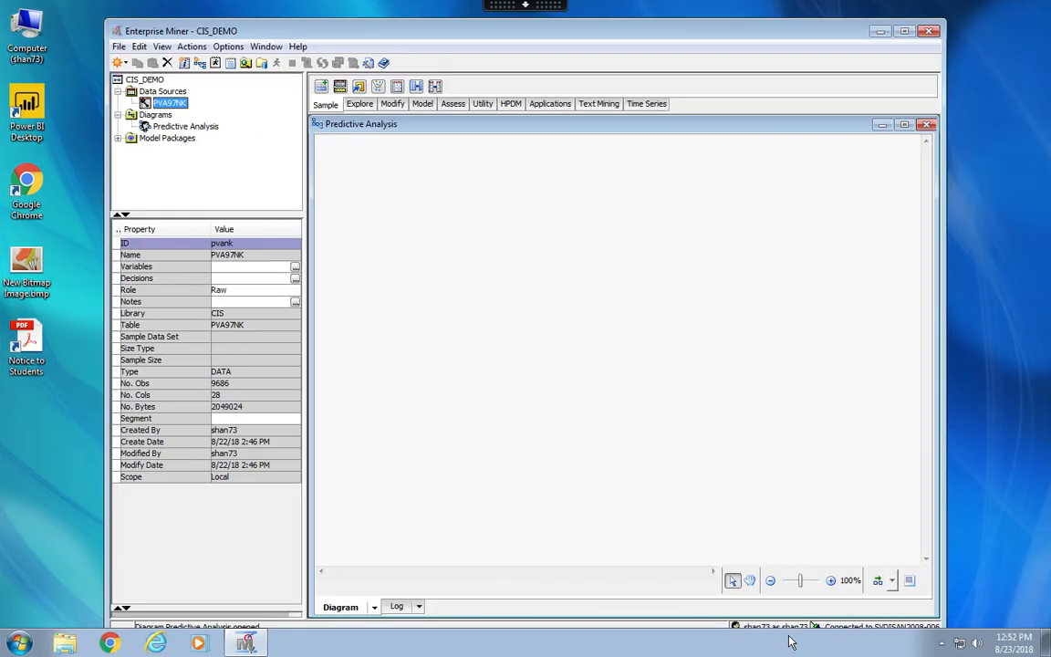
Explore the PVA97NK data source and plot a histogram with DemMedIncome in the X role.
right_click(170, 107)
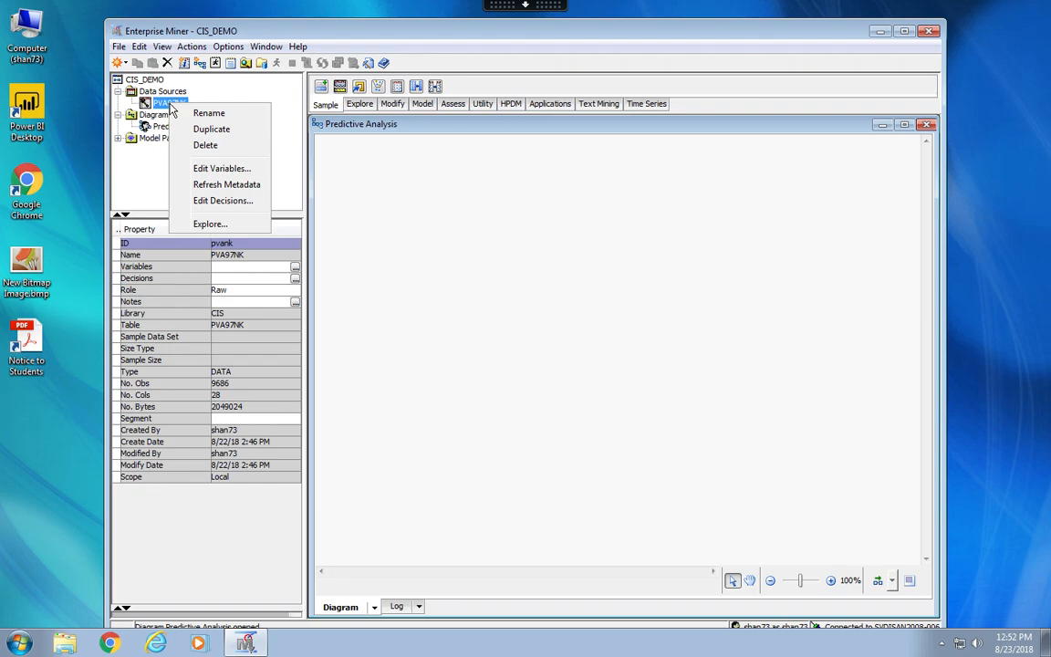
left_click(205, 225)
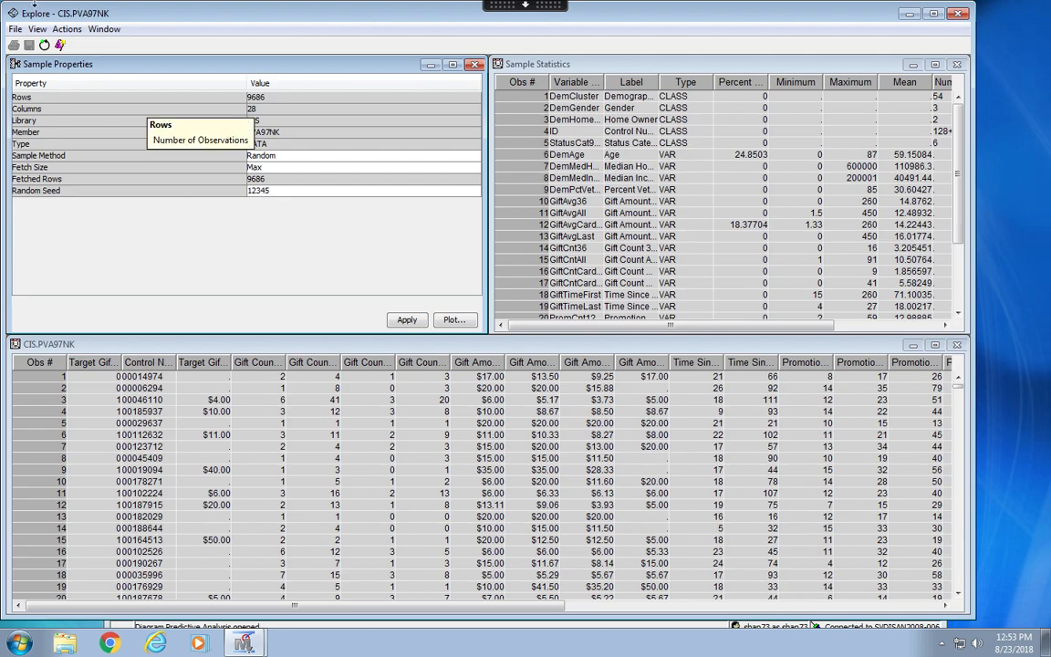
left_click(67, 31)
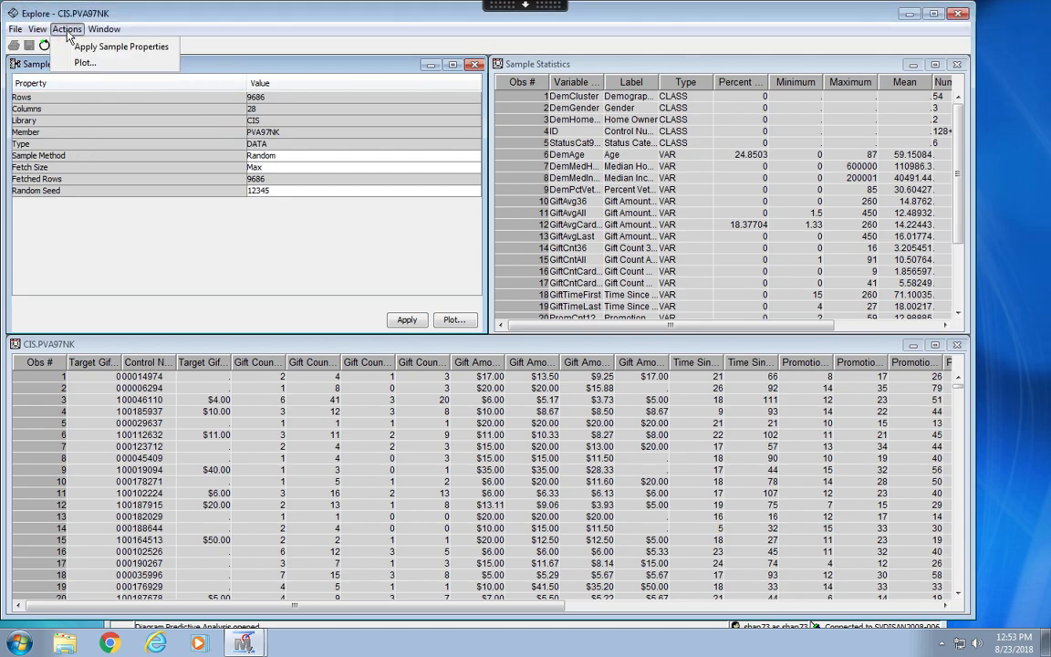
left_click(73, 62)
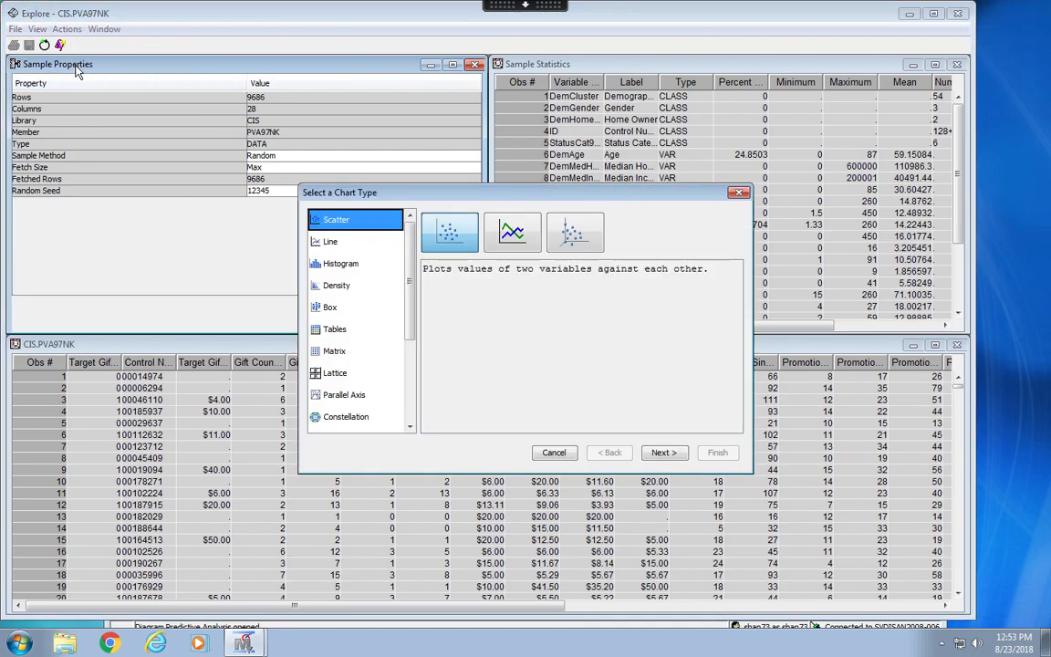
left_click(361, 267)
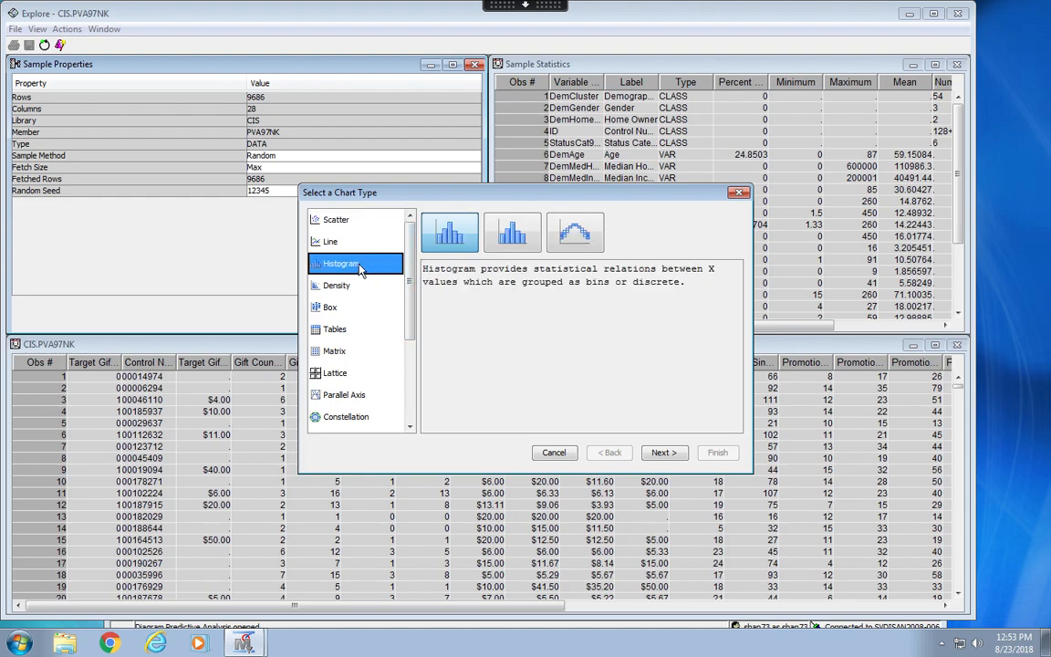
left_click(662, 453)
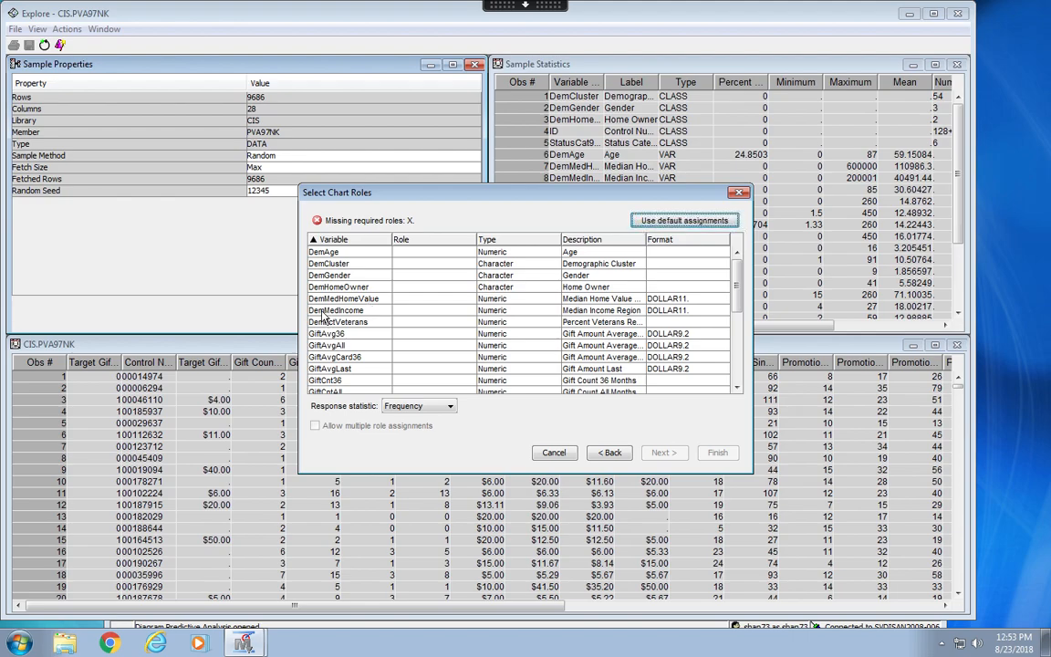
left_click(413, 312)
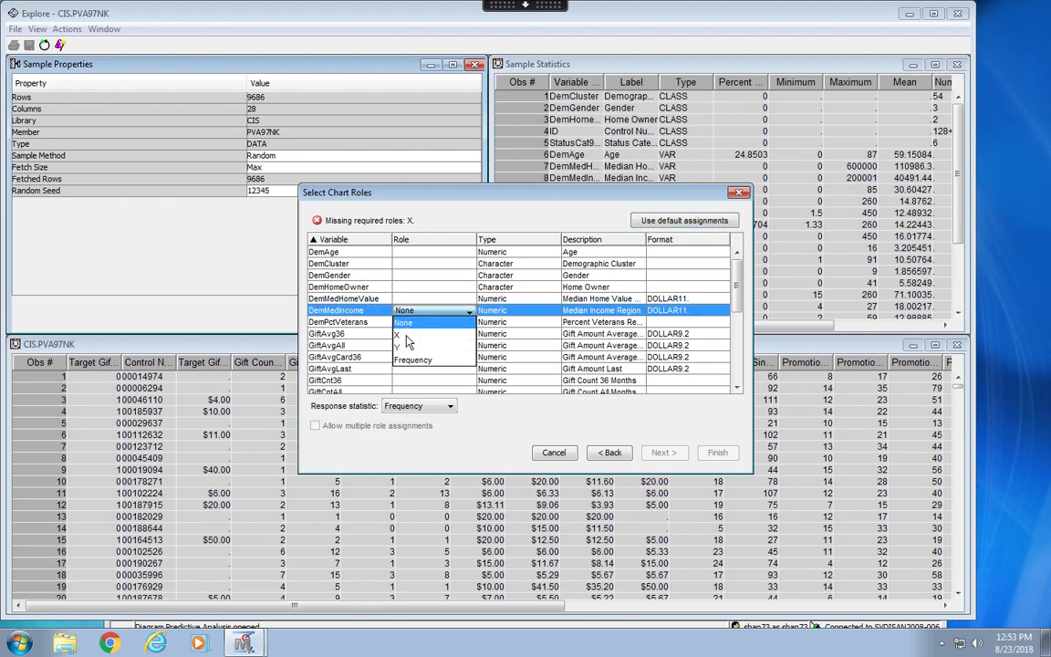
left_click(408, 342)
left_click(720, 454)
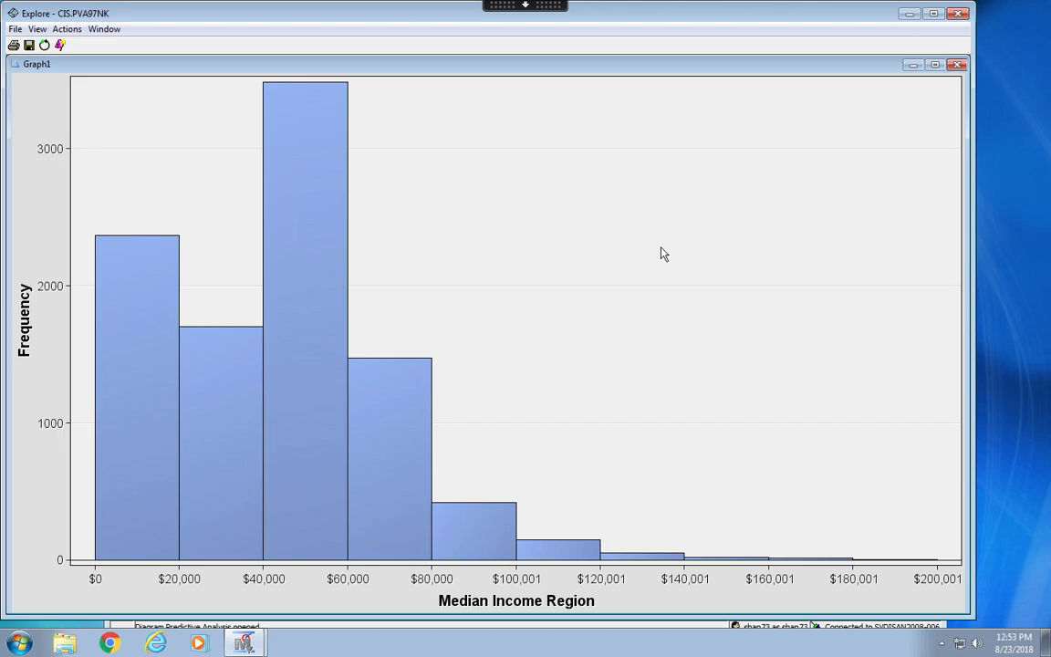
Set the median income histogram to 100 X bins, examine the bar at $0, and close the Explore window.
right_click(600, 250)
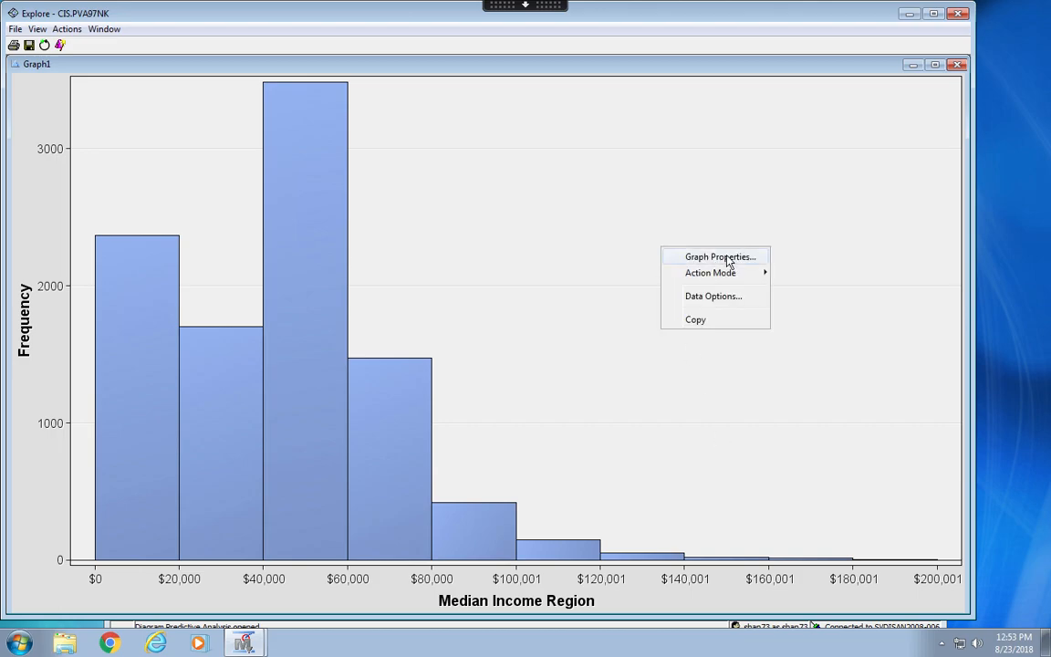
left_click(674, 257)
left_click(632, 247)
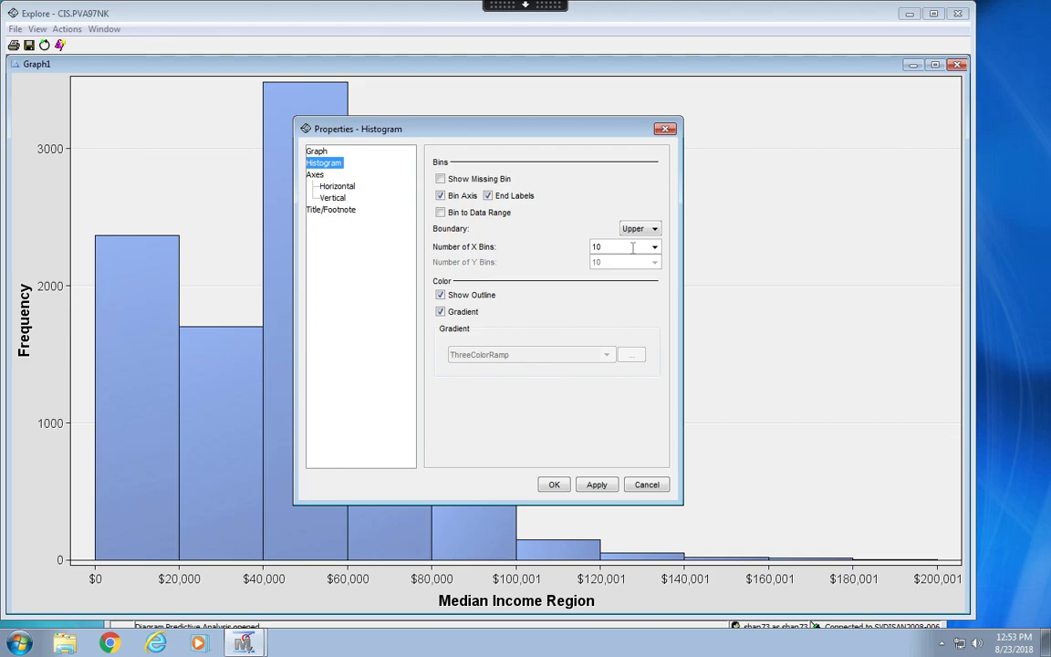
type("0")
left_click(558, 488)
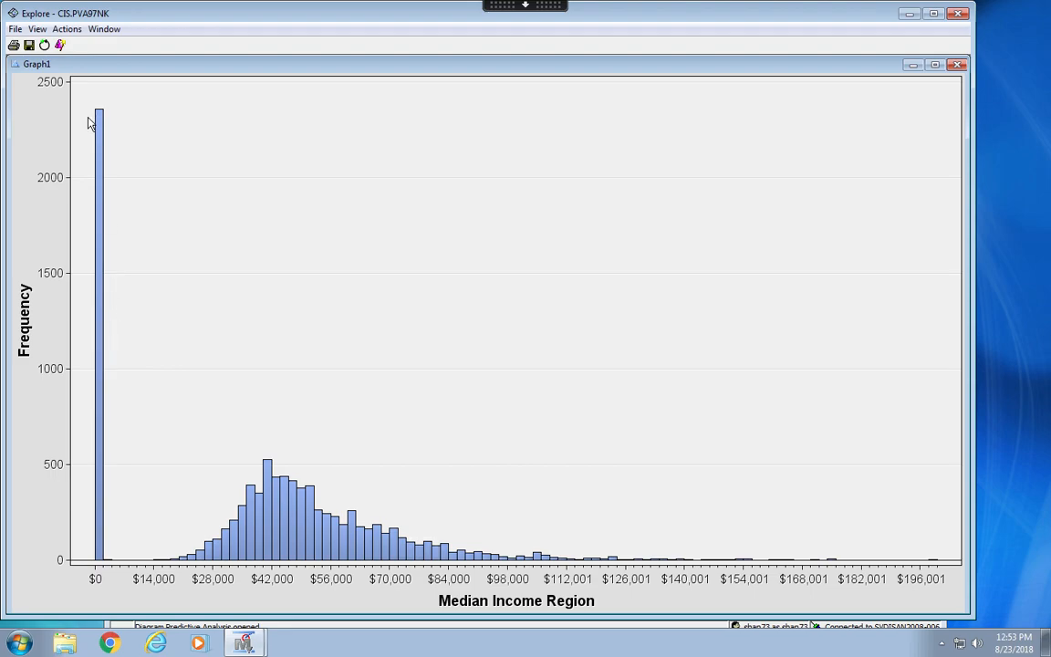
mouse_move(97, 131)
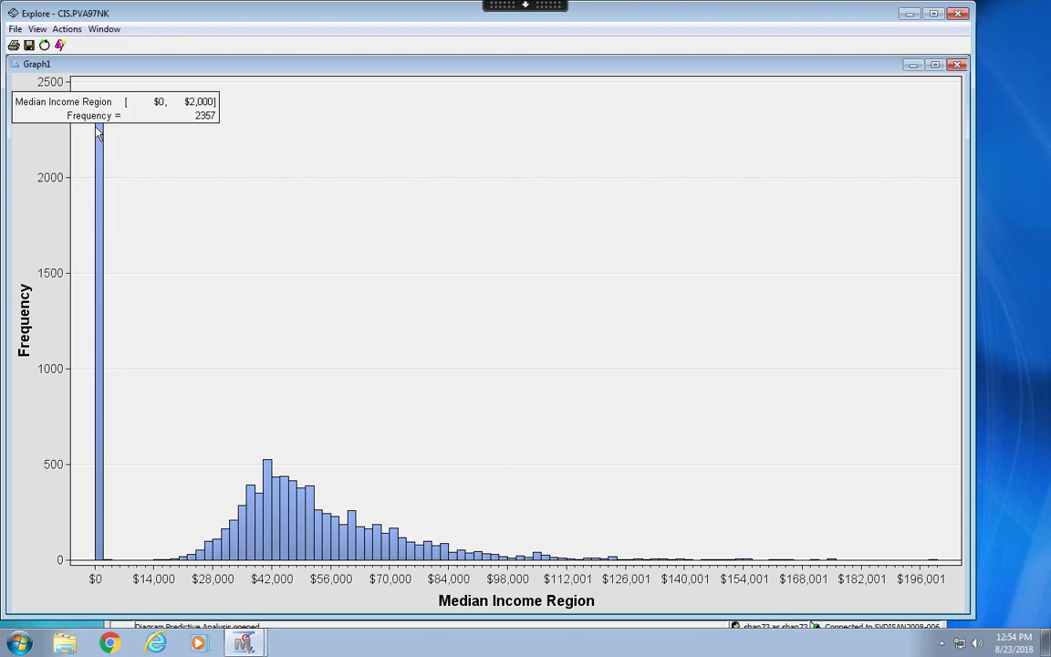
left_click(957, 13)
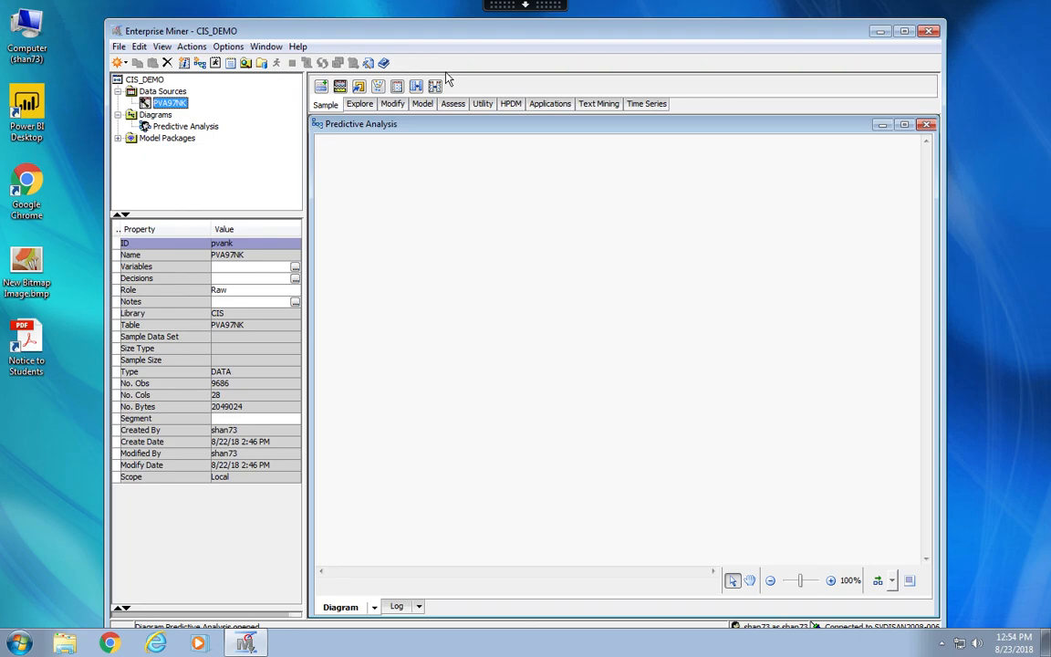
Place the PVA97NK data source and a Replacement node in the Predictive Analysis diagram and connect PVA97NK to Replacement.
left_click_drag(171, 106, 397, 265)
left_click(393, 108)
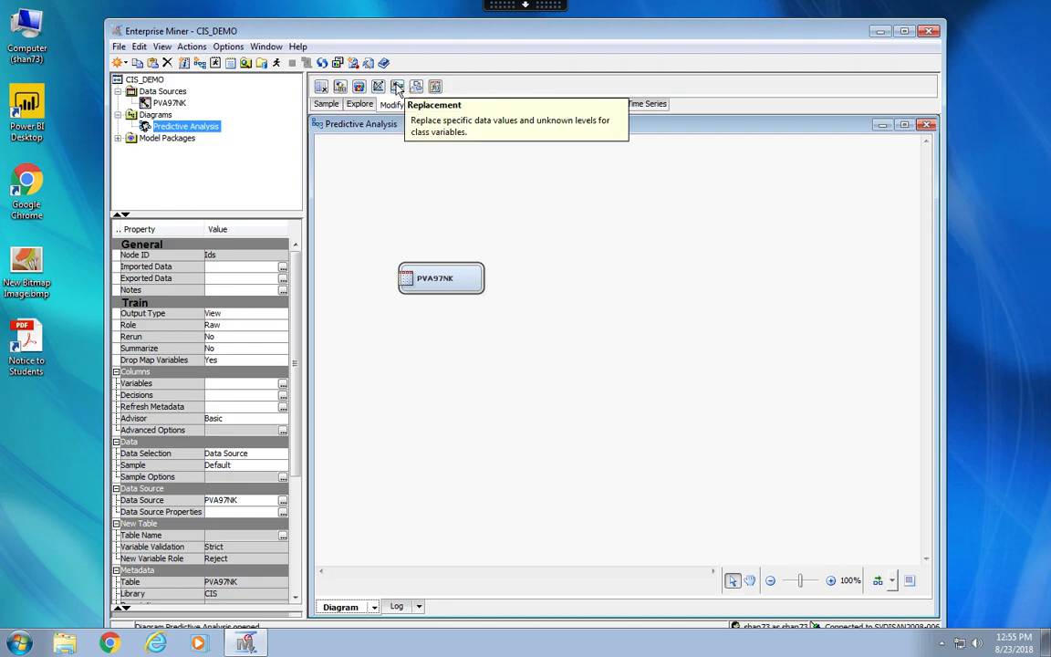
left_click_drag(398, 88, 617, 278)
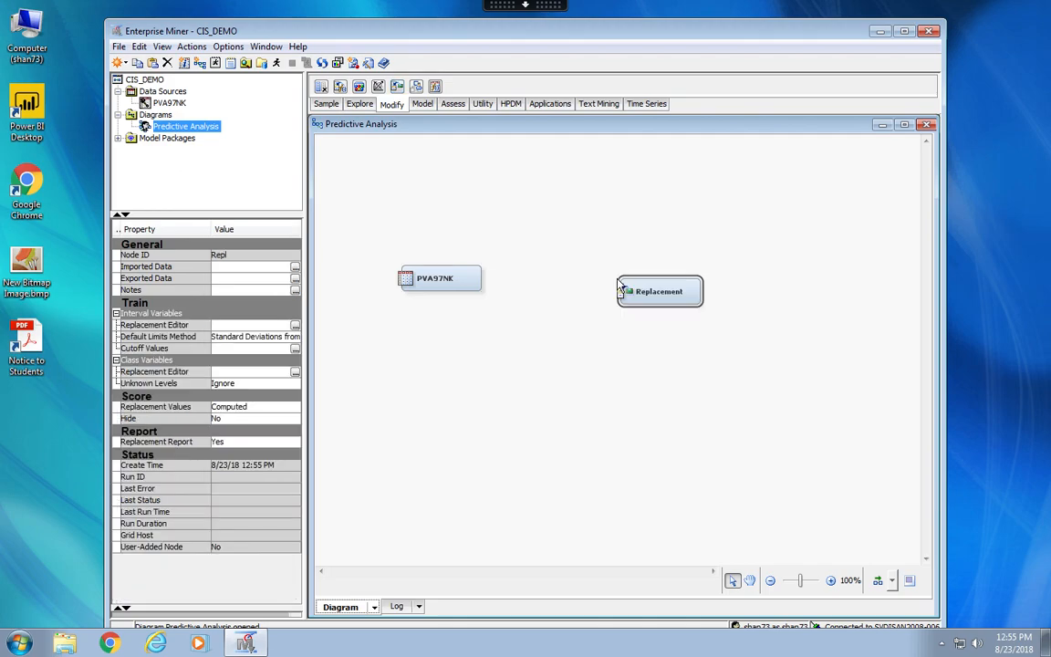
left_click_drag(619, 286, 578, 279)
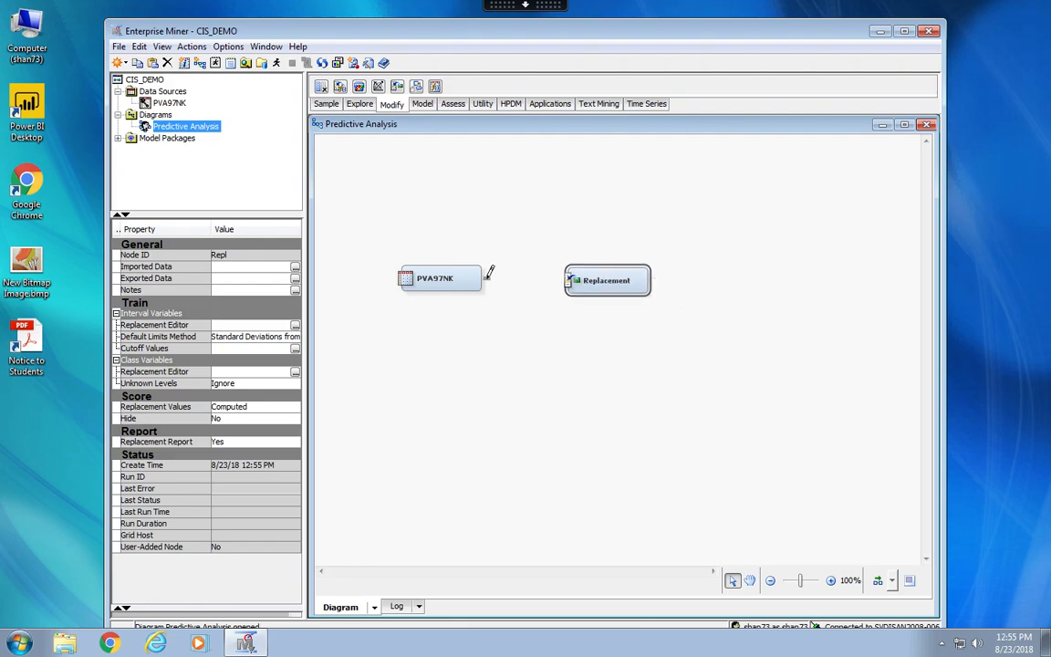
left_click_drag(489, 272, 568, 280)
left_click_drag(484, 275, 580, 270)
Set the Replacement node's Default Limits Method to None and its Replacement Values to Missing.
left_click(235, 339)
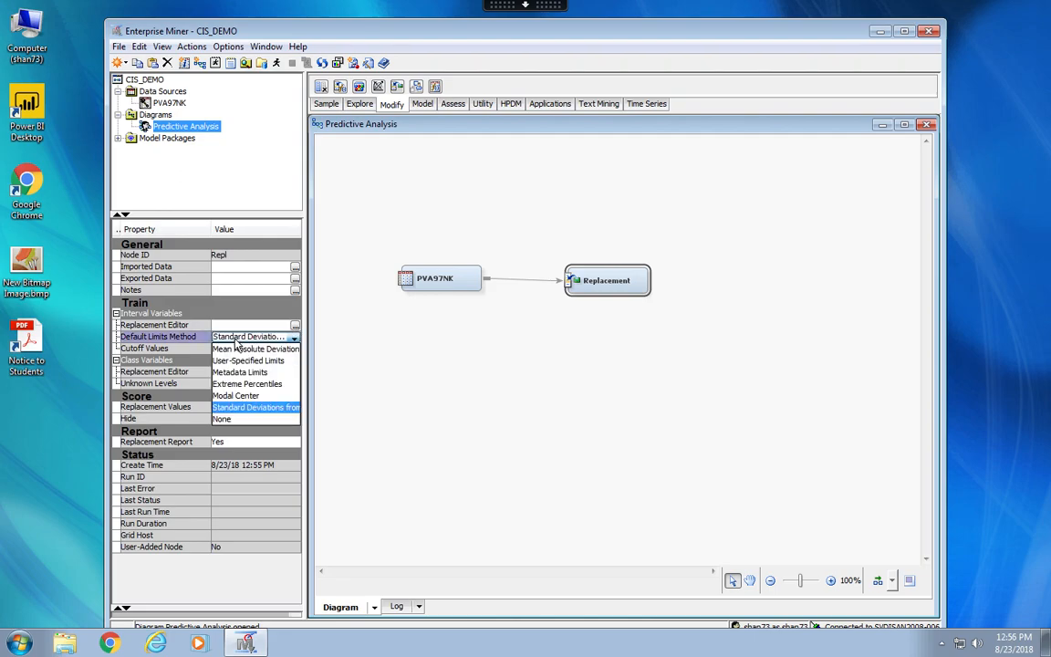
left_click(233, 420)
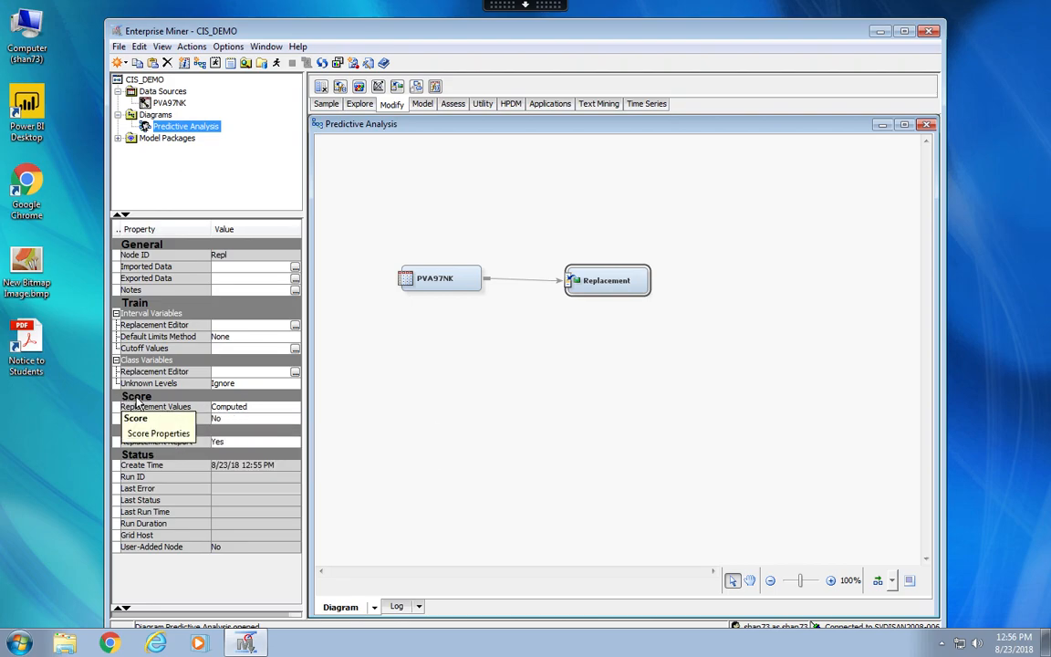
left_click(234, 407)
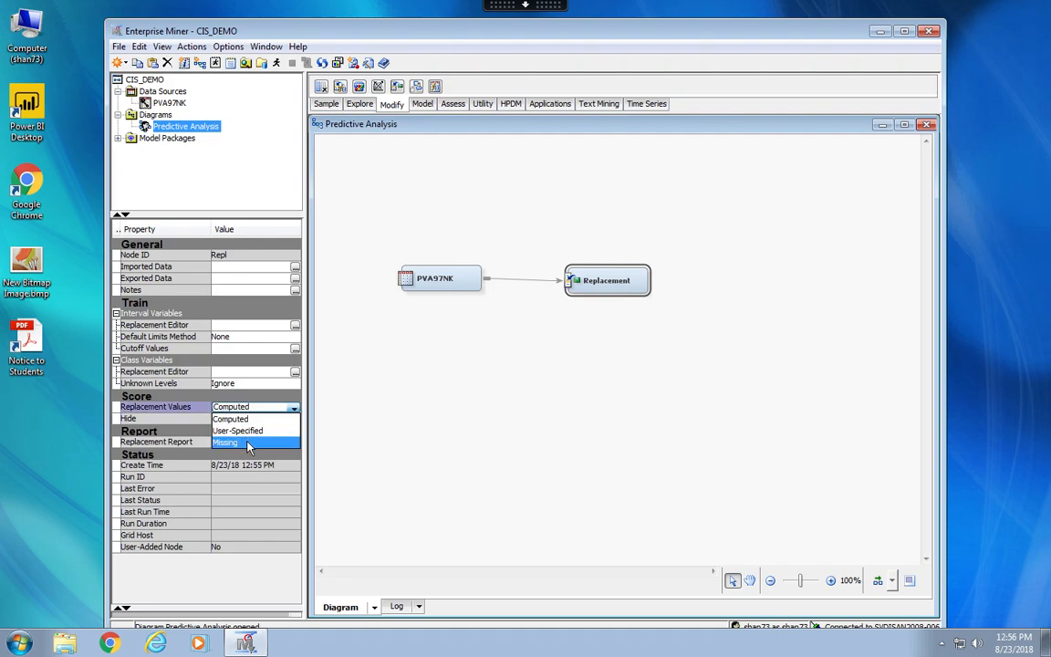
left_click(230, 441)
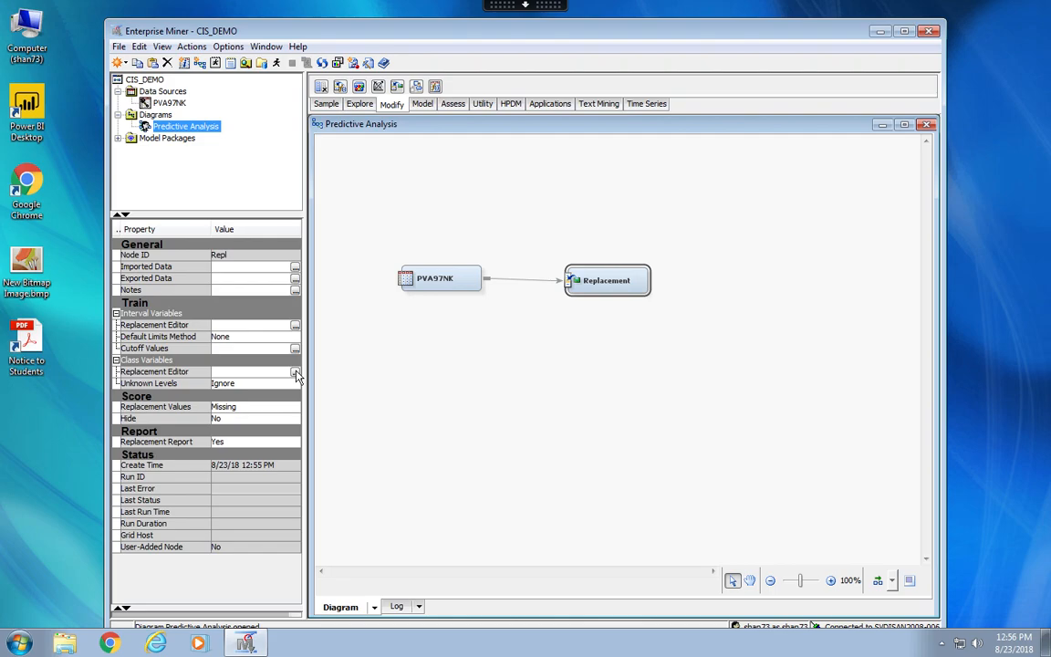
In the interval variables' Replacement Editor, give DemMedIncome a User Specified limit method with a replacement lower limit of 1.
mouse_move(130, 334)
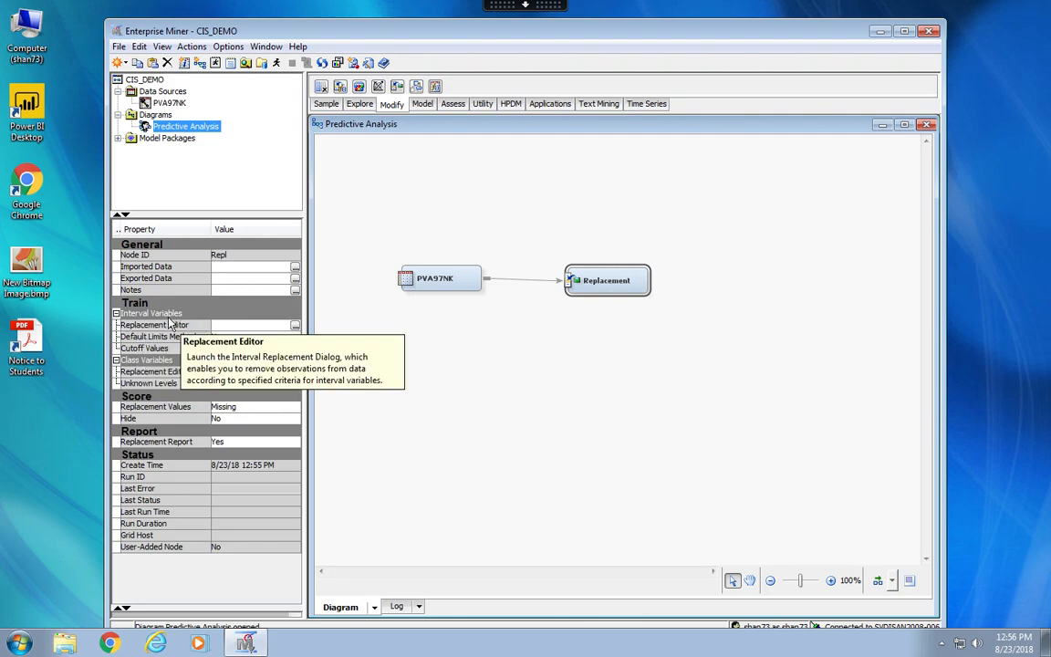
left_click(294, 326)
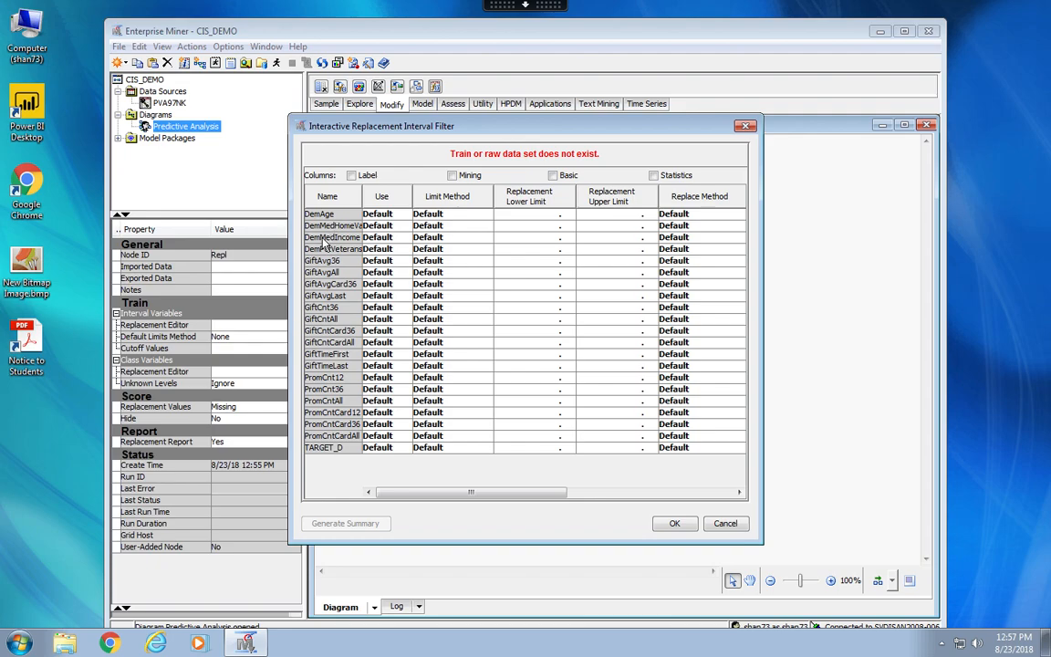
left_click(428, 240)
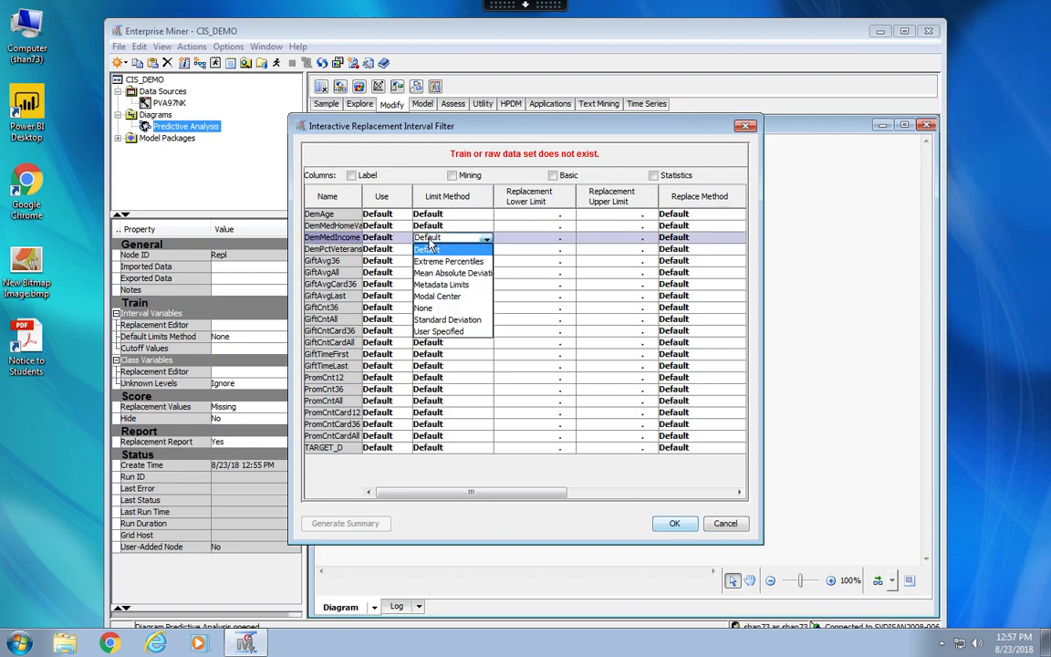
left_click(436, 332)
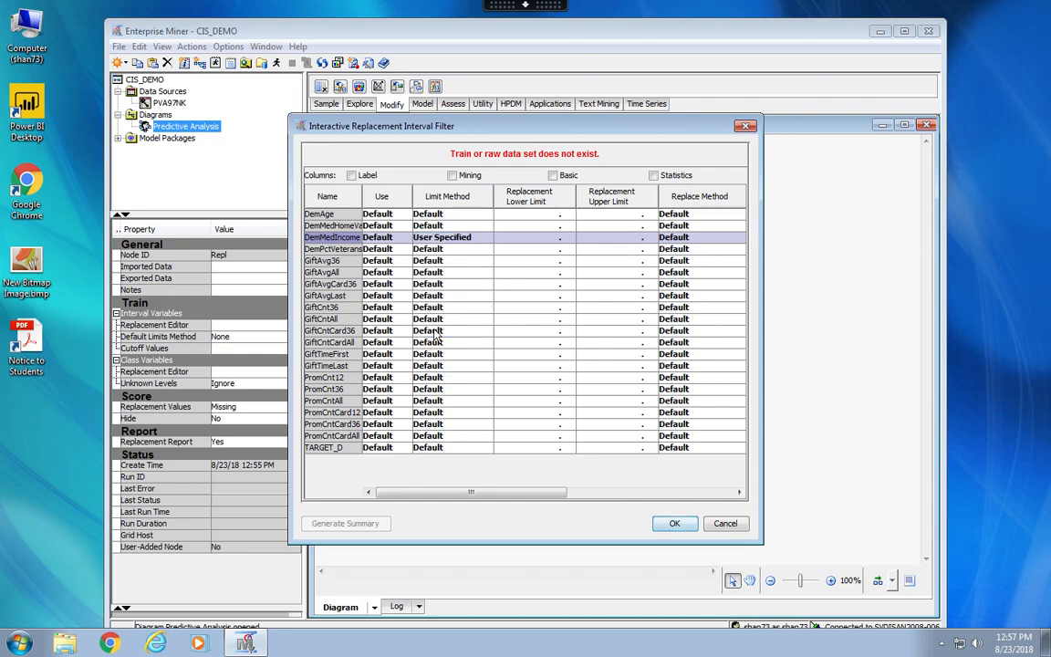
left_click(565, 237)
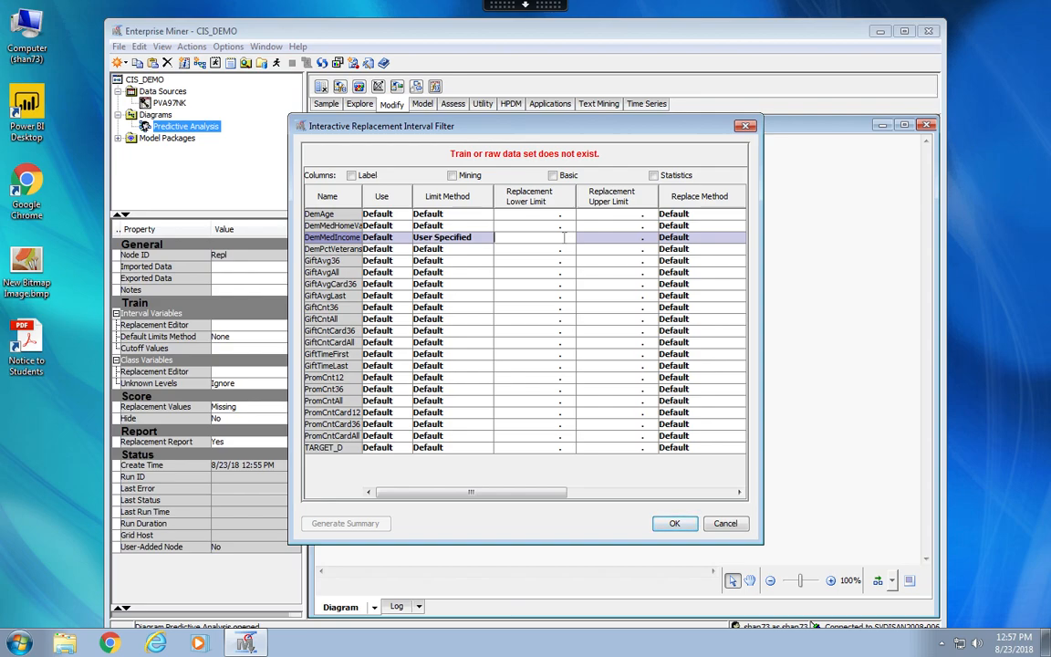
type("1")
key("Return")
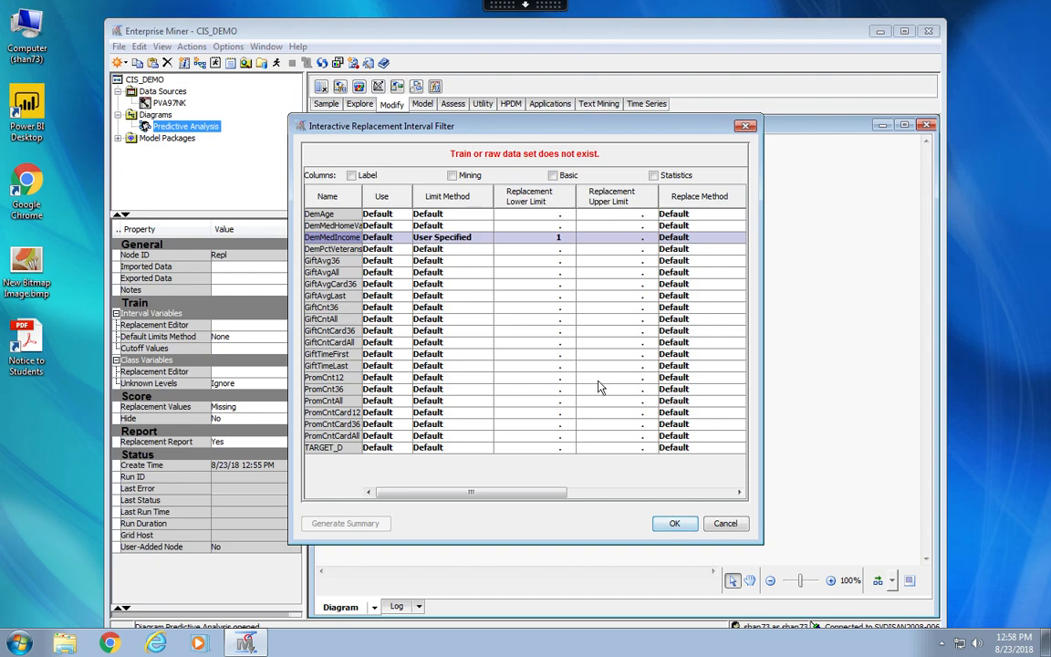
left_click(662, 527)
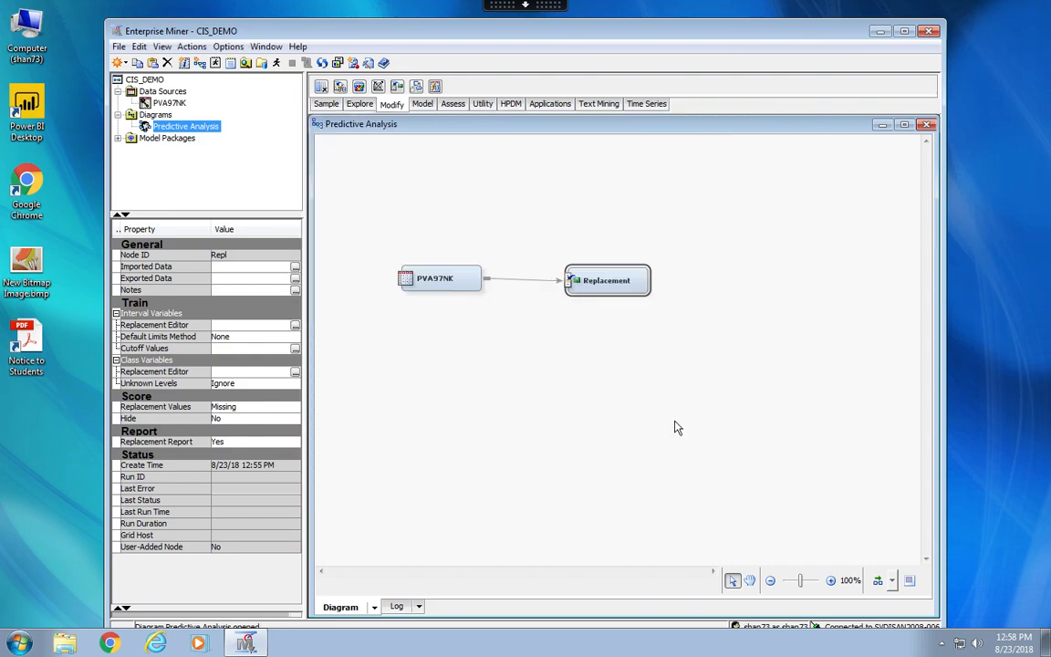
Run the diagram path through the Replacement node and dismiss the run status.
right_click(602, 281)
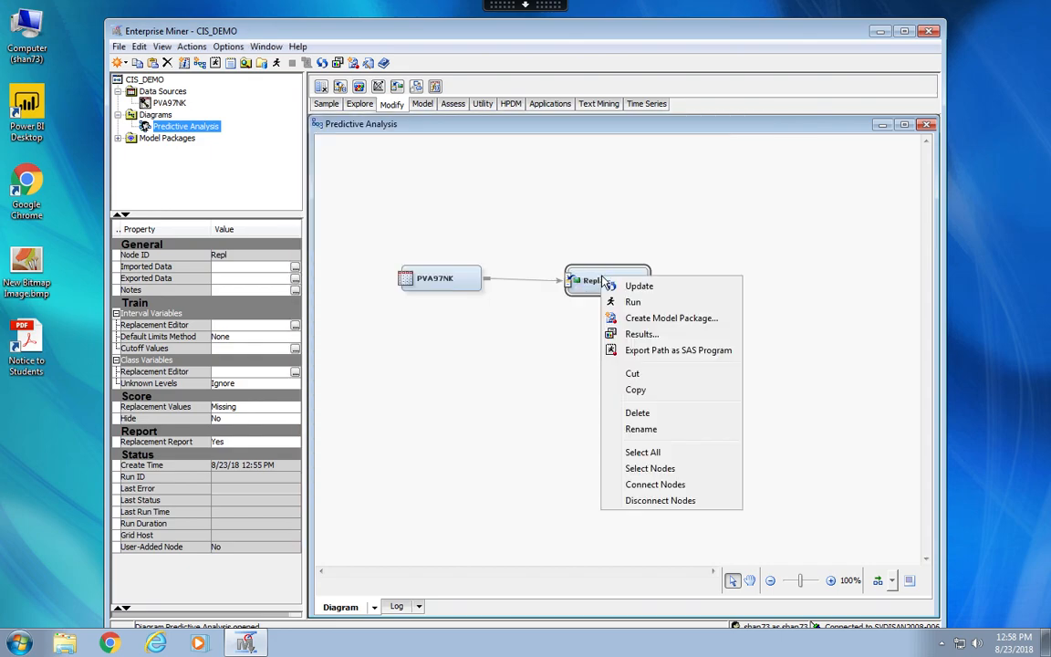
left_click(633, 302)
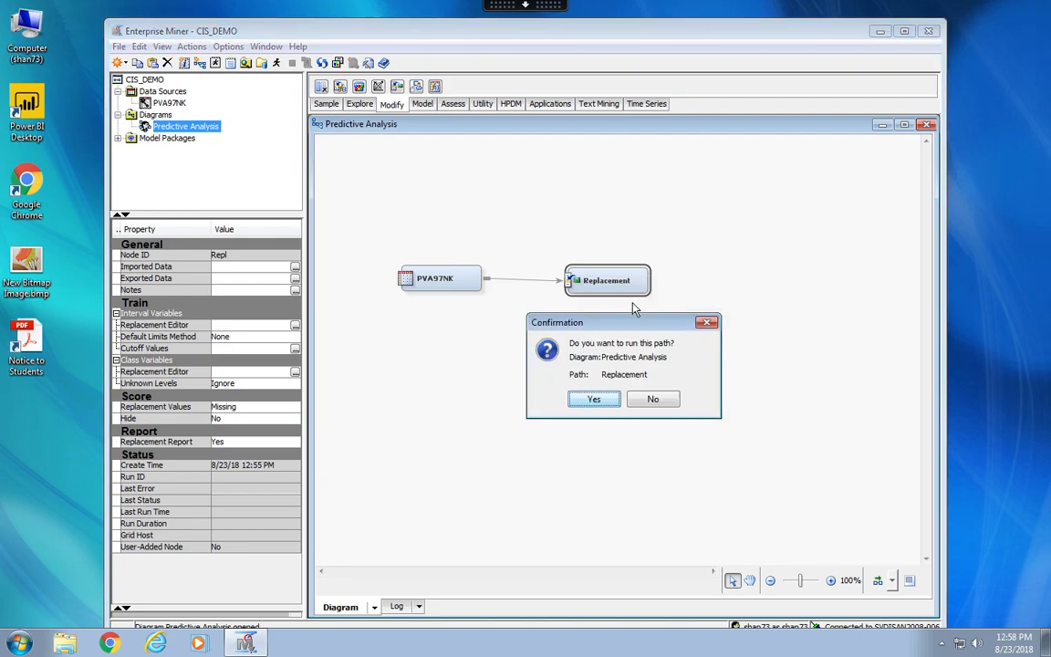
left_click(595, 398)
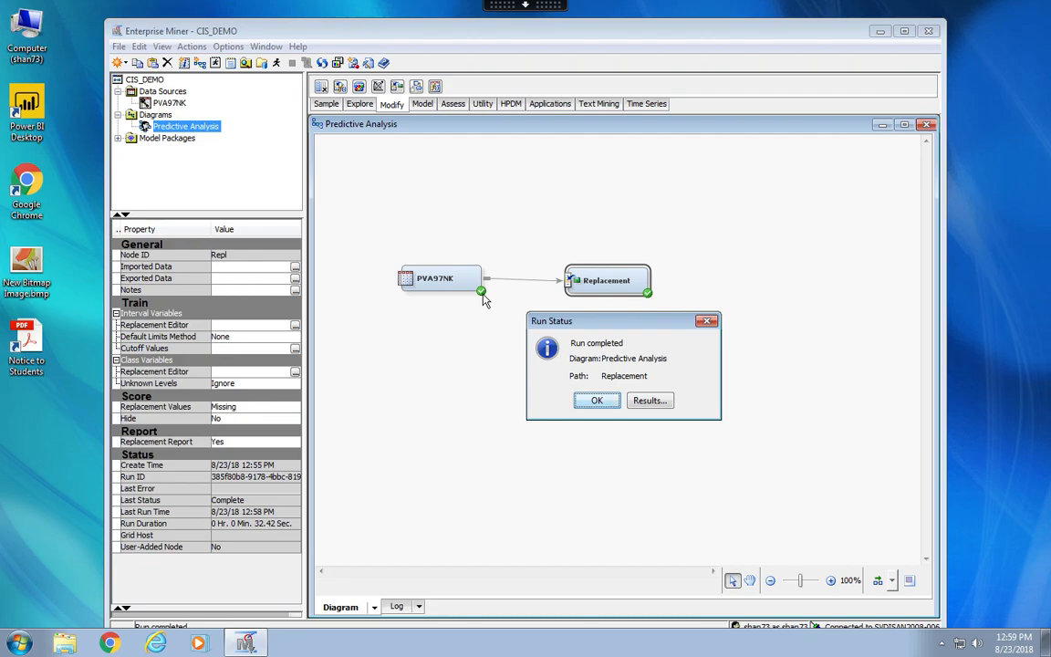
left_click(601, 403)
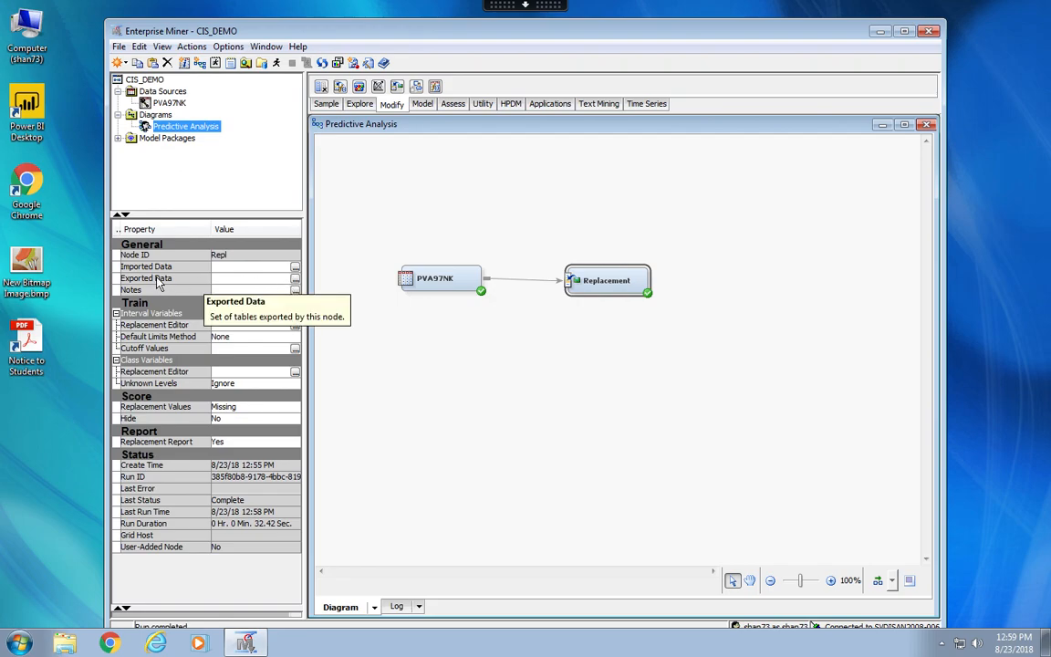
Explore the Replacement node's exported TRAIN data, compare the median income column with its replacement column, and close the data windows.
left_click(295, 279)
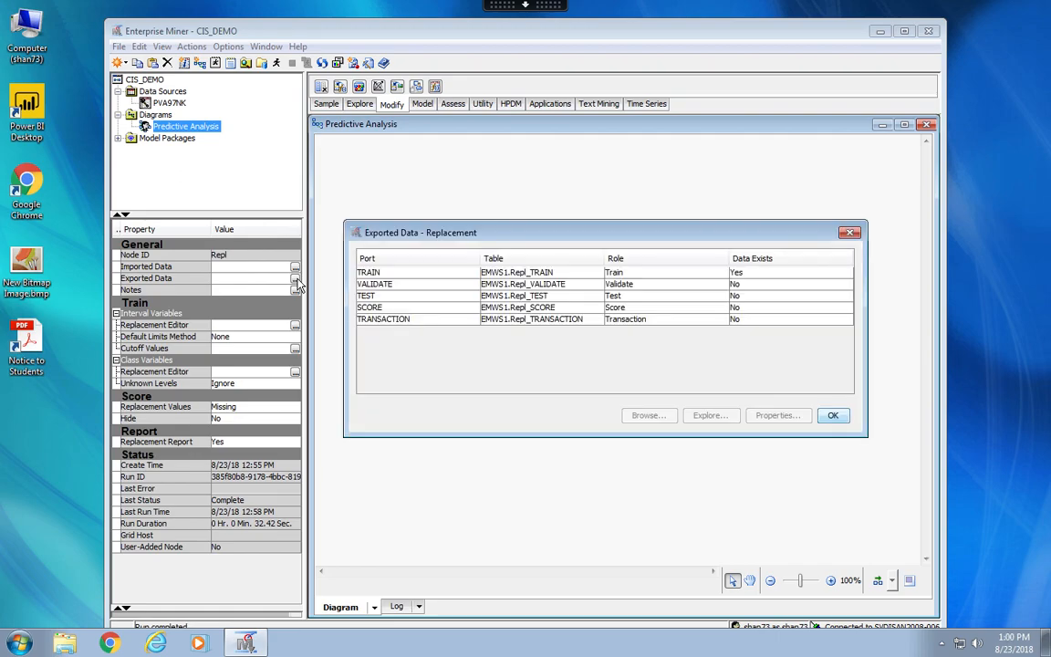
left_click(387, 273)
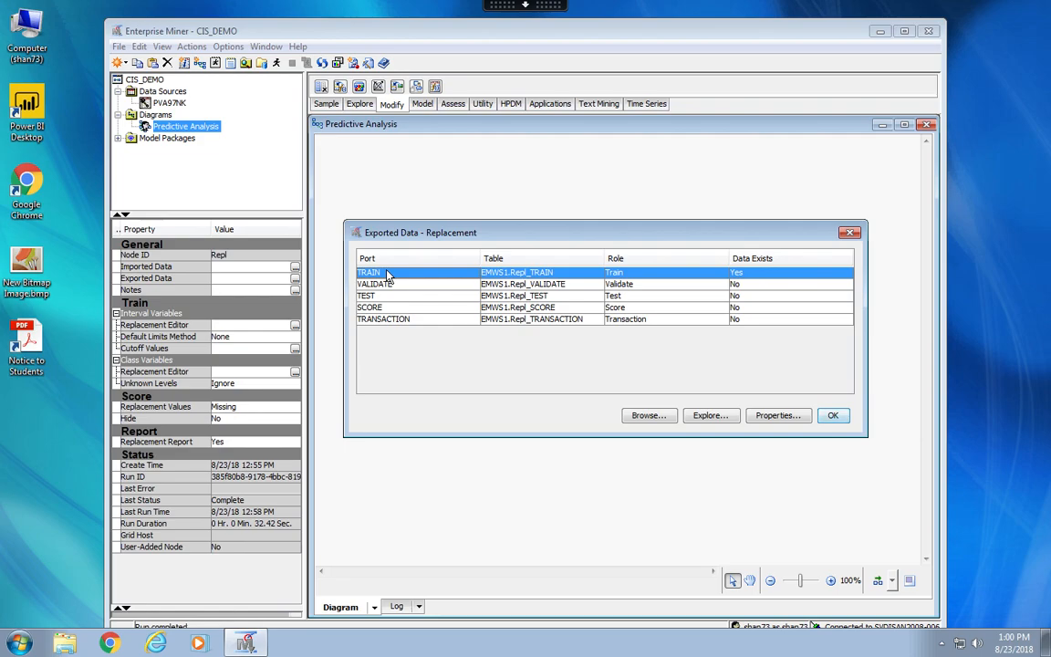
left_click(699, 417)
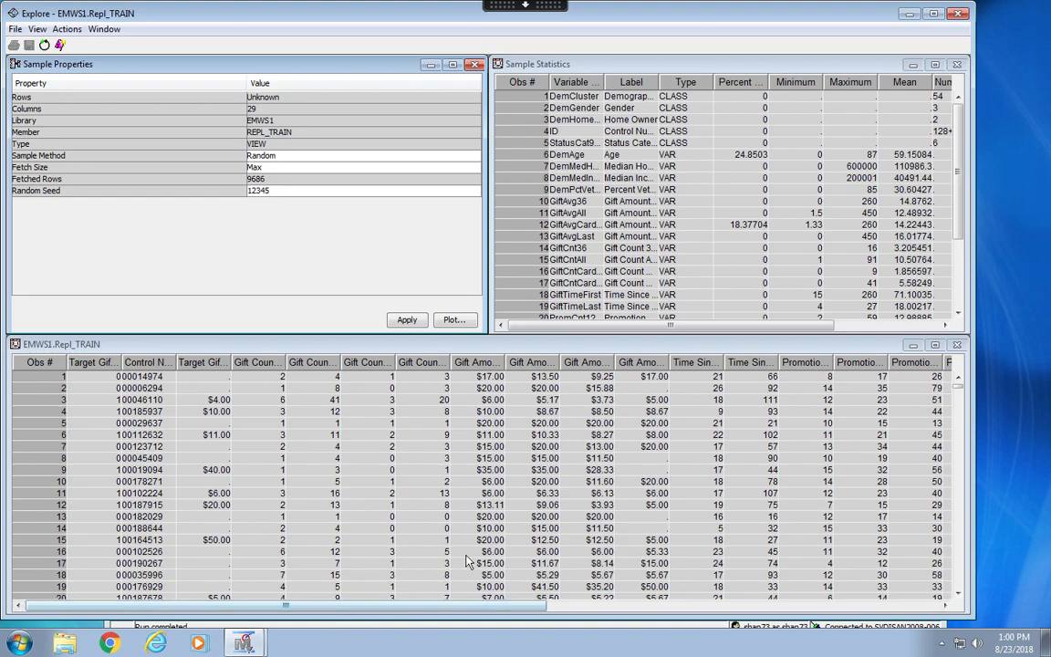
left_click_drag(370, 609, 808, 619)
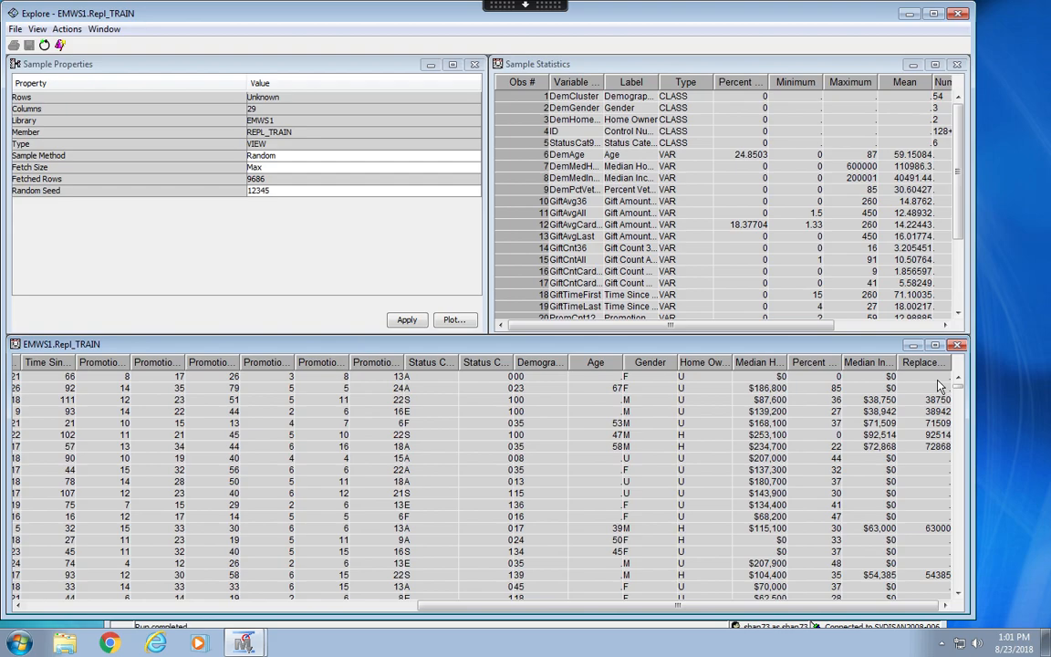
left_click(958, 14)
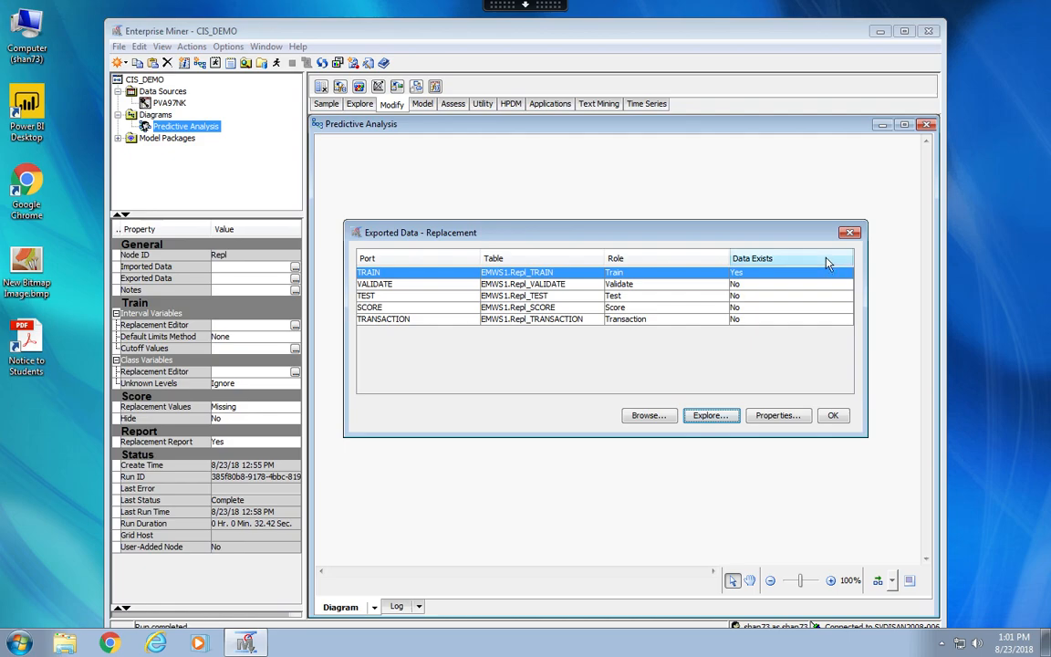
left_click(849, 234)
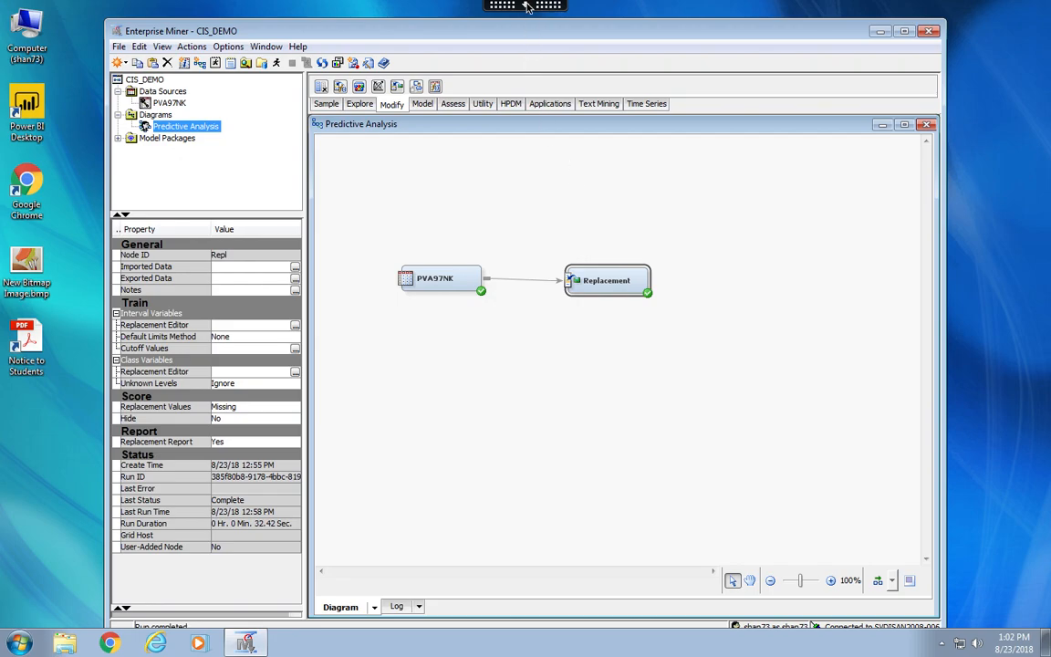
key("ctrl+Left")
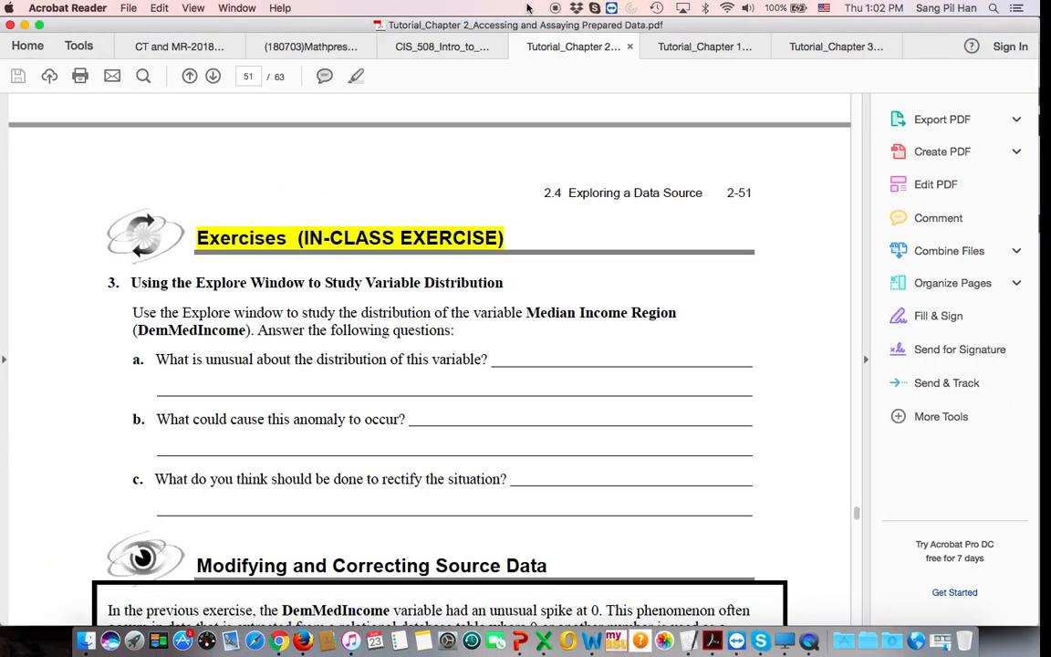
right_click(835, 634)
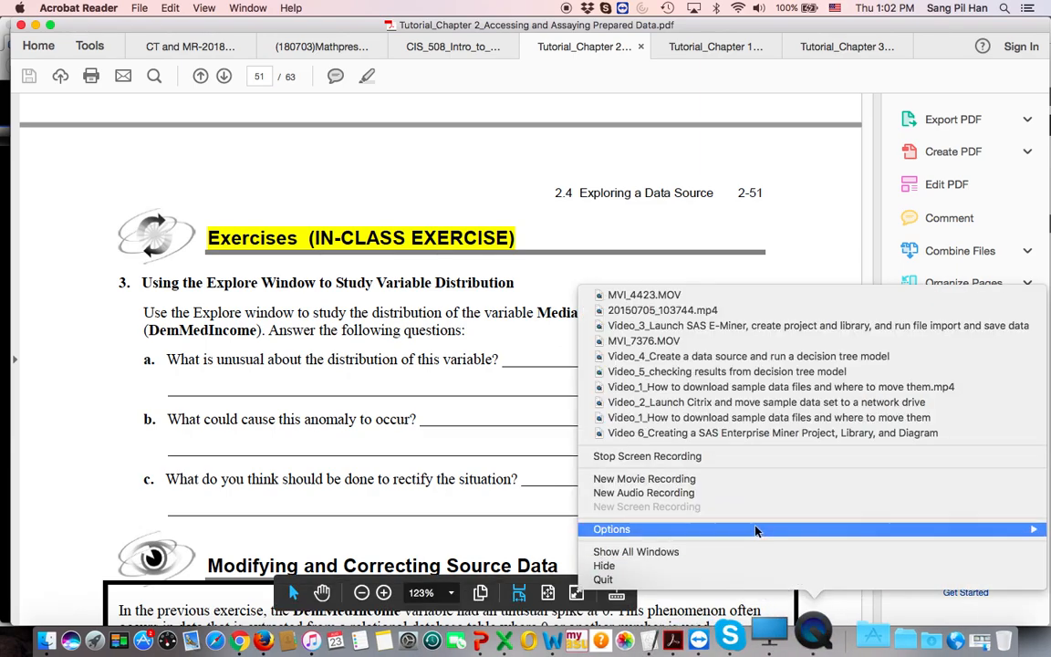